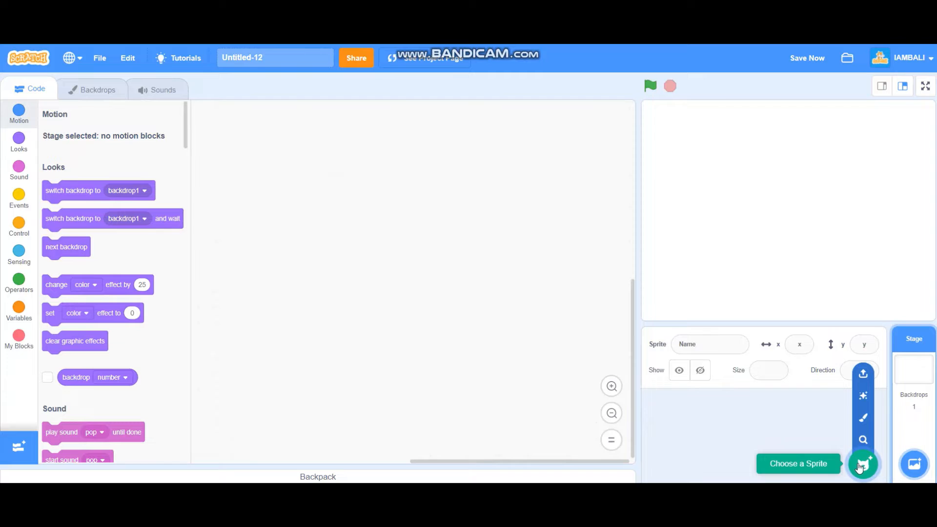
Step: Create a new painted sprite and draw a tall red outline-free rectangle, about 120 x 200, in the canvas's upper-left area
click(864, 418)
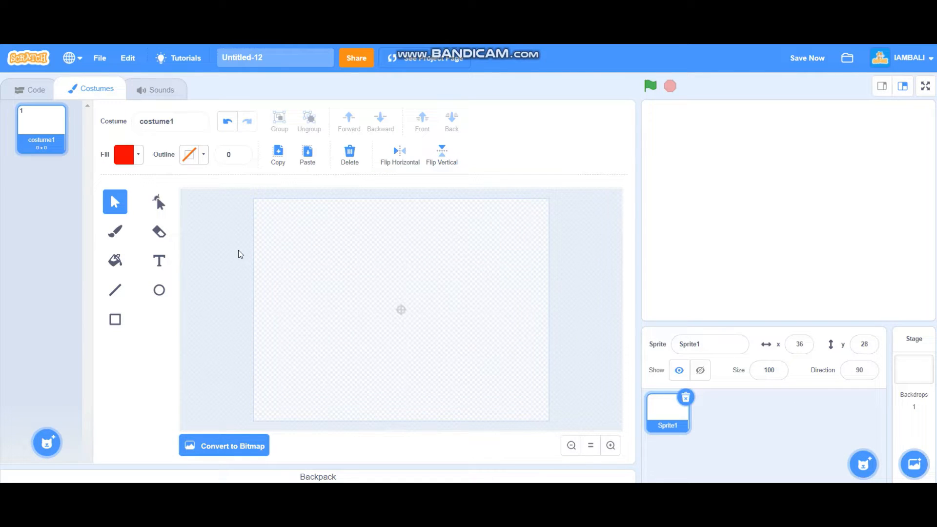
click(115, 319)
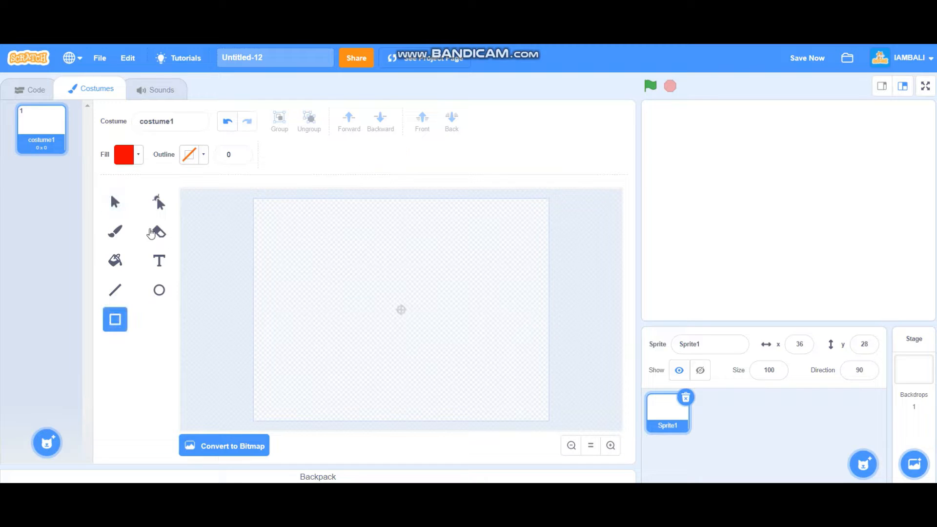
click(240, 151)
click(239, 151)
click(240, 158)
click(240, 158)
right_click(239, 157)
click(409, 283)
click(408, 283)
key(Delete)
mouse_move(297, 227)
mouse_down()
mouse_move(351, 273)
mouse_move(374, 358)
mouse_move(371, 349)
mouse_up()
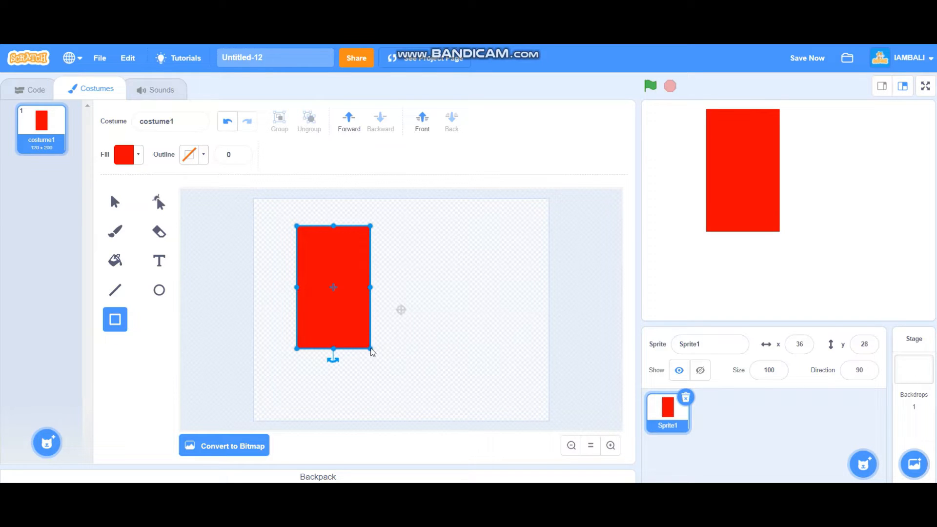
Step: Draw a second red rectangle at the first one's lower right and shift it right to form an L-shaped truck body about 234 x 200
click(388, 303)
mouse_move(371, 286)
mouse_down()
mouse_move(409, 337)
mouse_move(464, 348)
mouse_move(427, 349)
mouse_up()
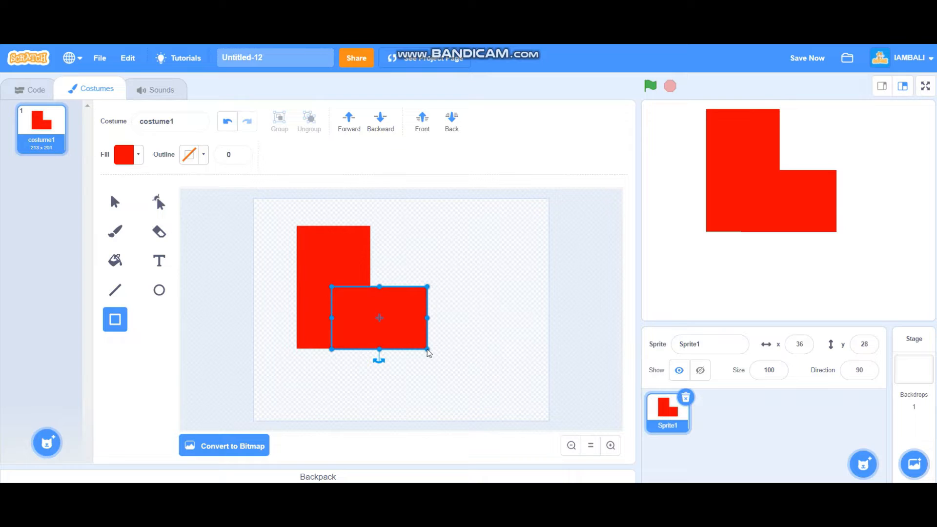
key(Right)
key(Right)
key(Right)
key(Right)
key(Right)
key(Right)
key(Right)
key(Right)
key(Right)
key(Right)
key(Right)
key(Right)
key(Right)
key(Right)
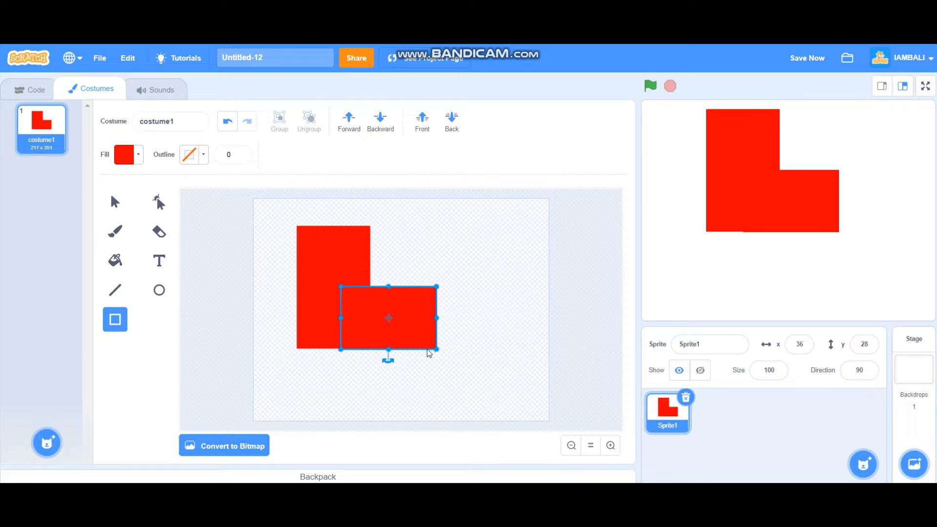
key(Right)
key(Right)
key(Right)
key(Right)
key(Right)
key(Right)
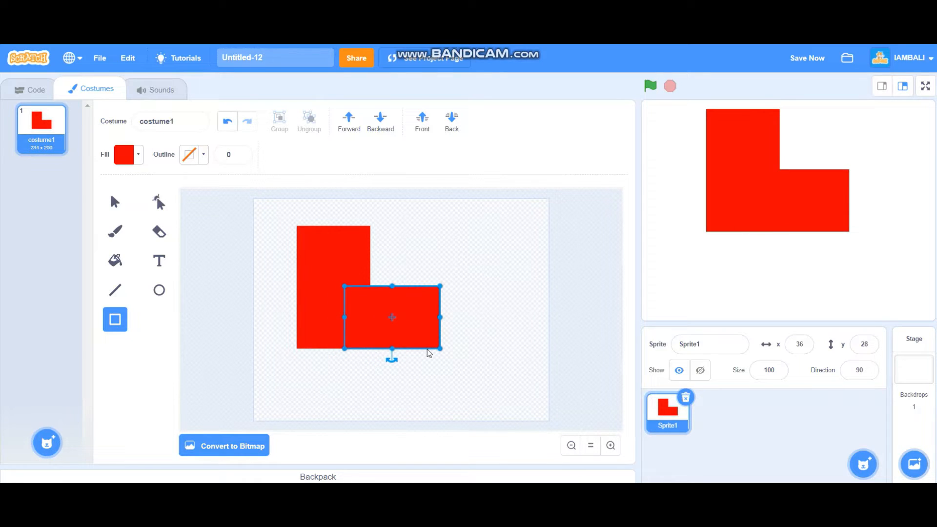
click(474, 337)
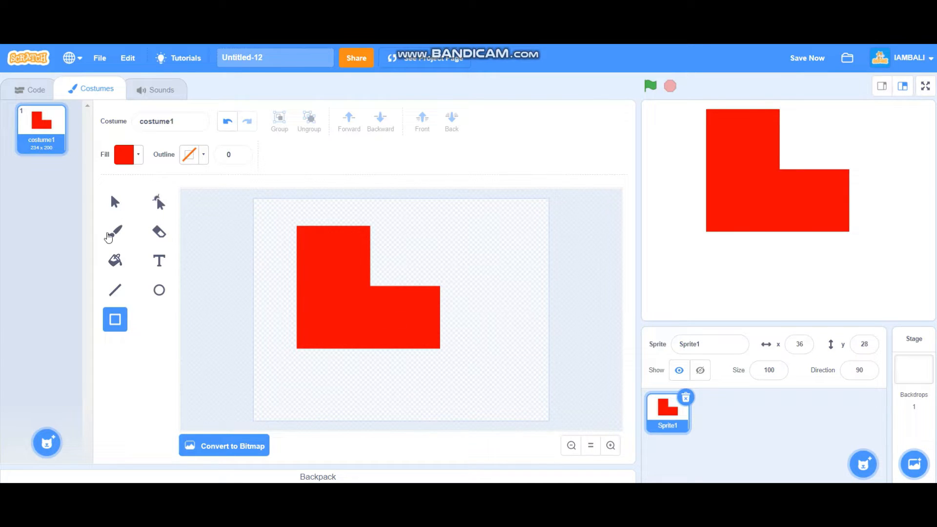
Step: Set the fill to black and draw a circle for the rear wheel at the lower edge of the red body
click(159, 290)
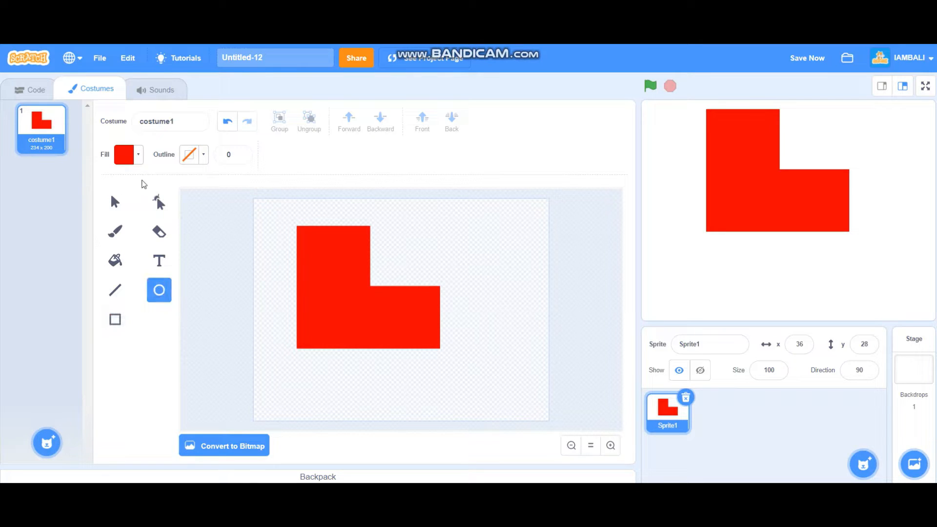
click(142, 163)
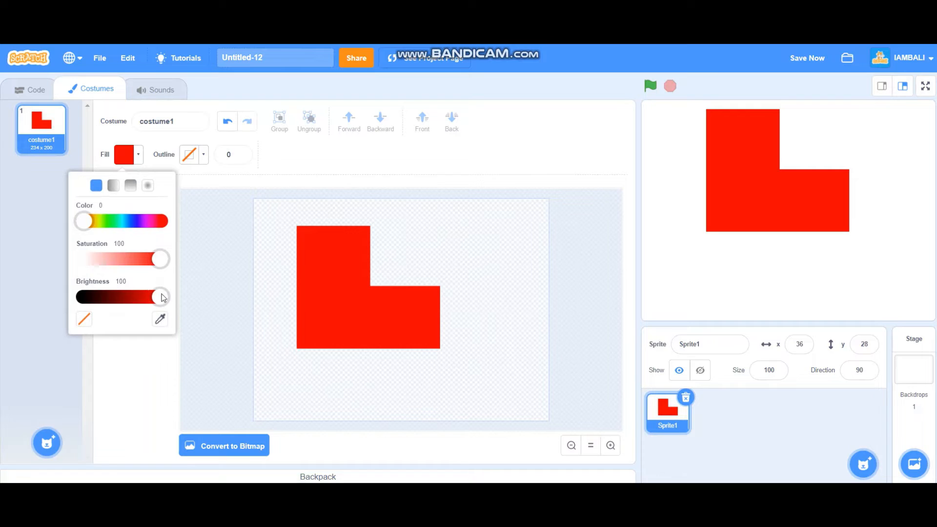
drag(163, 298, 60, 310)
click(259, 314)
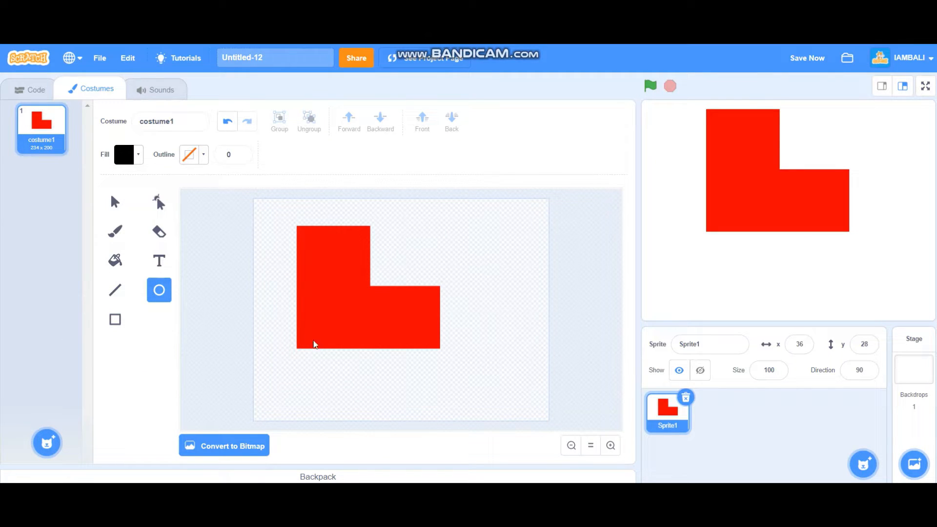
drag(350, 367, 368, 393)
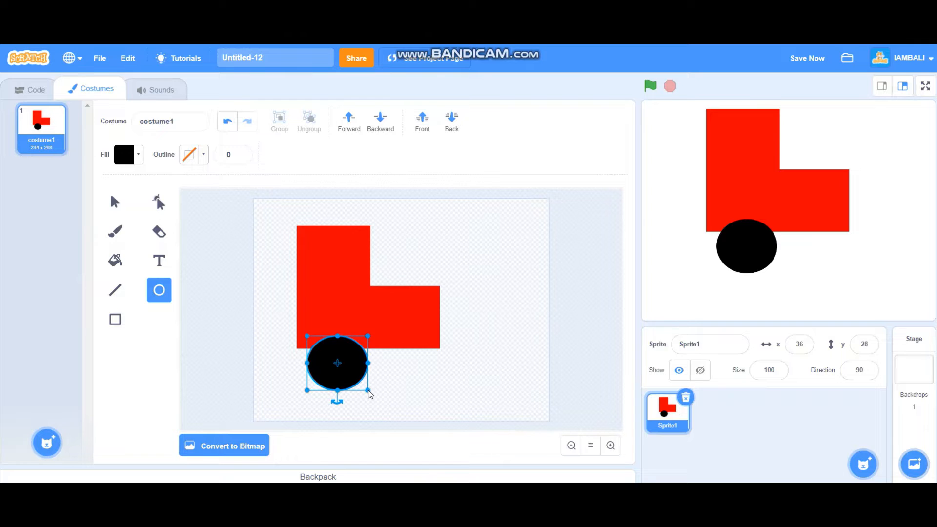
Step: Nudge the black wheel up and left so that it overlaps the lower-left corner area of the red body
key(Left)
key(Left)
key(Left)
key(Left)
key(Left)
key(Left)
key(Up)
key(Up)
key(Up)
key(Up)
key(Up)
key(Up)
key(Up)
key(Up)
key(Up)
key(Up)
key(Up)
key(Up)
key(Up)
key(Up)
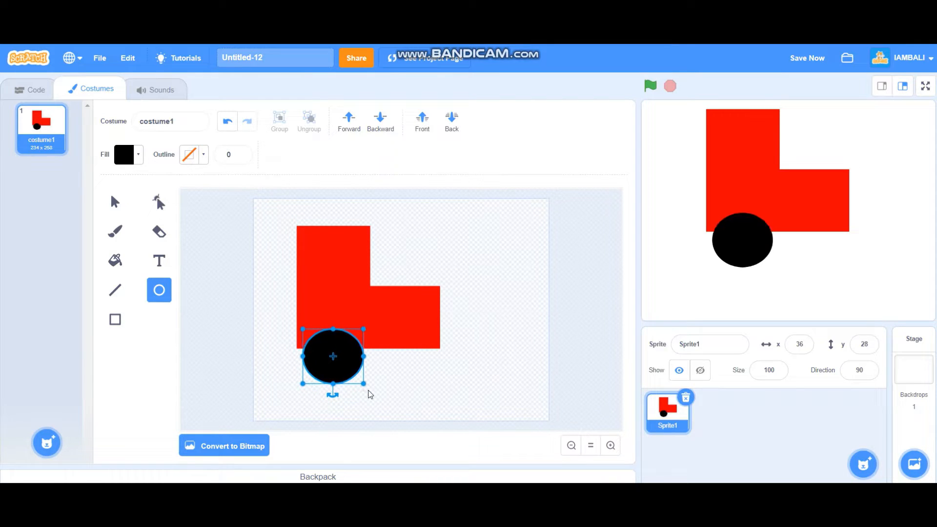
key(Up)
key(Left)
key(Left)
key(Up)
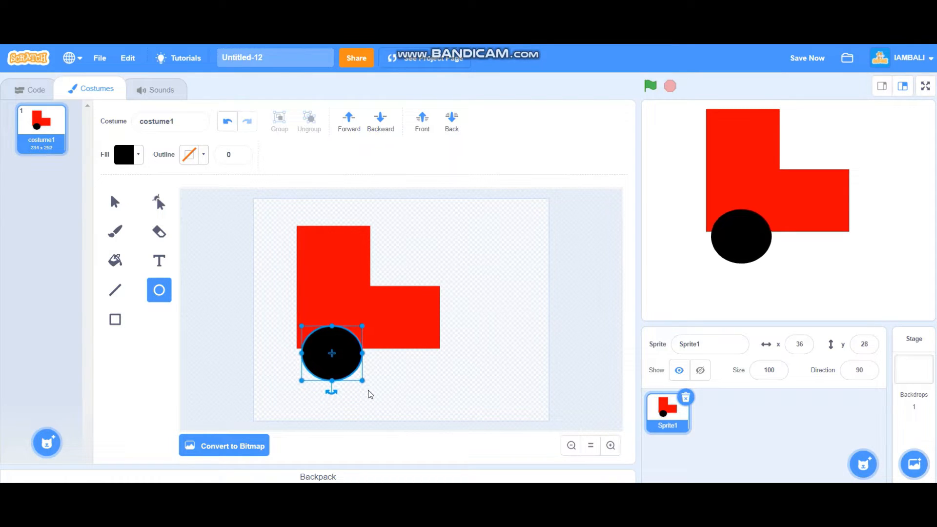
key(Up)
key(Up)
click(409, 379)
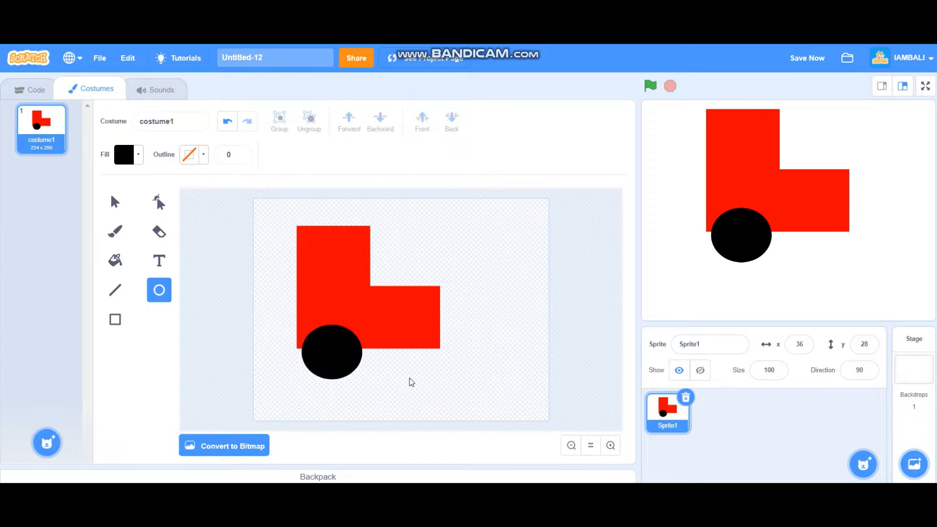
Step: Duplicate the black wheel and move the copy under the body's front end, level with the first wheel
click(115, 202)
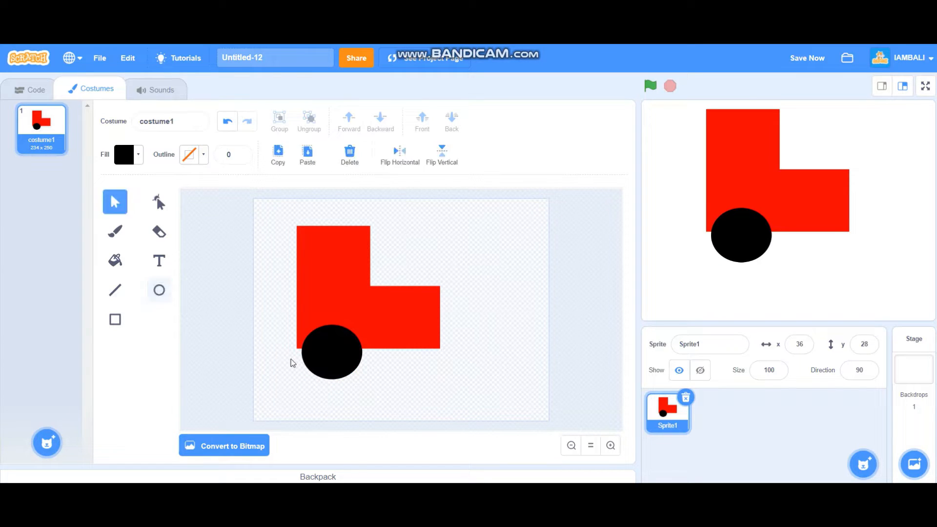
click(330, 358)
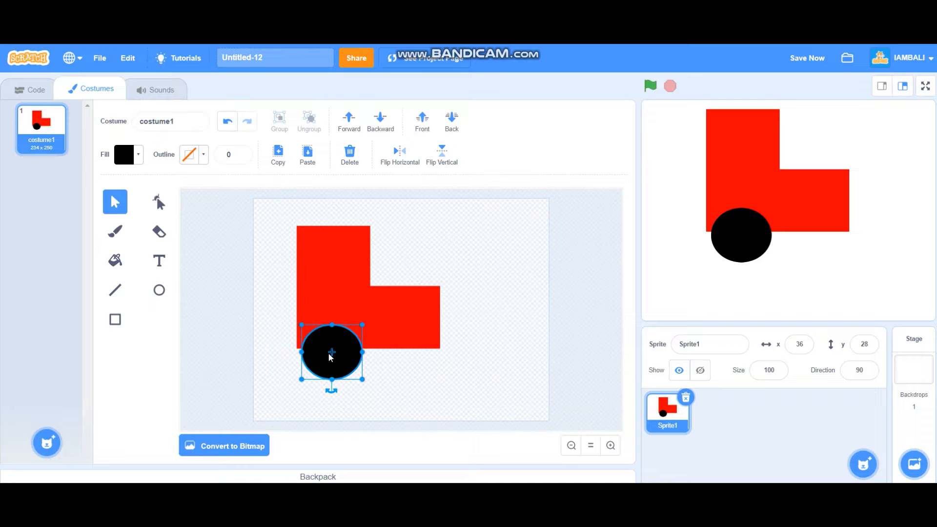
click(277, 154)
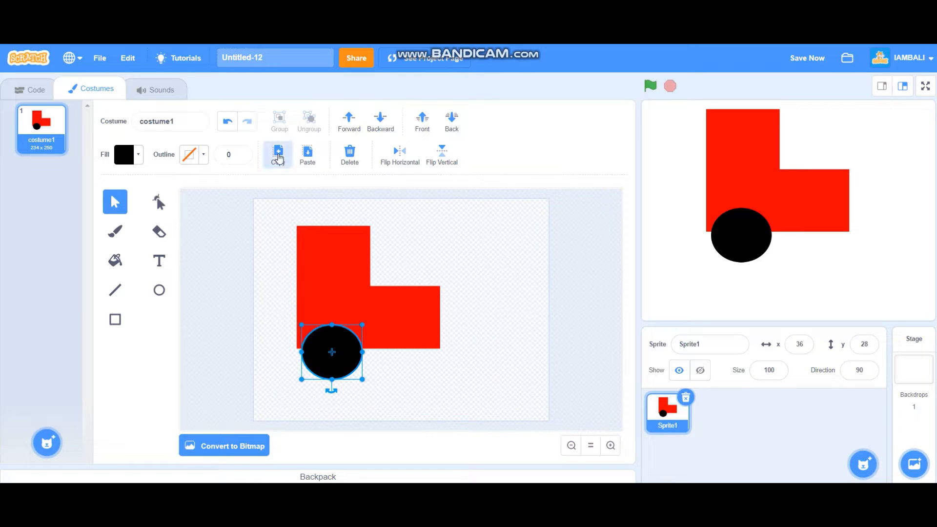
click(308, 155)
key(Right)
key(Right)
key(Right)
key(Right)
key(Right)
key(Right)
key(Right)
key(Right)
key(Right)
key(Right)
key(Right)
key(Right)
key(Right)
key(Right)
key(Right)
key(Right)
key(Right)
key(Right)
key(Right)
key(Right)
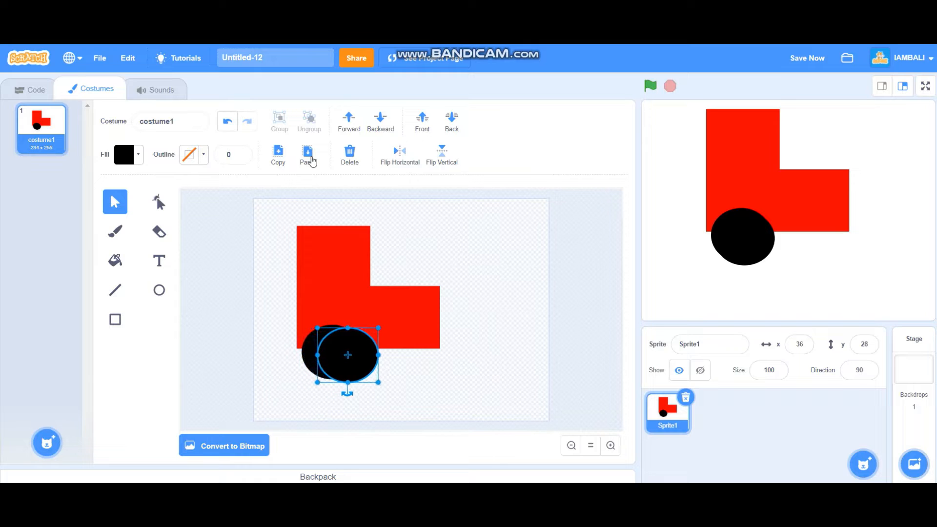
key(Right)
key(Right)
key(Right)
key(Right)
key(Right)
key(Right)
key(Right)
key(Right)
key(Right)
key(Right)
key(Right)
key(Right)
key(Right)
key(Right)
key(Right)
key(Right)
key(Right)
key(Right)
key(Right)
key(Right)
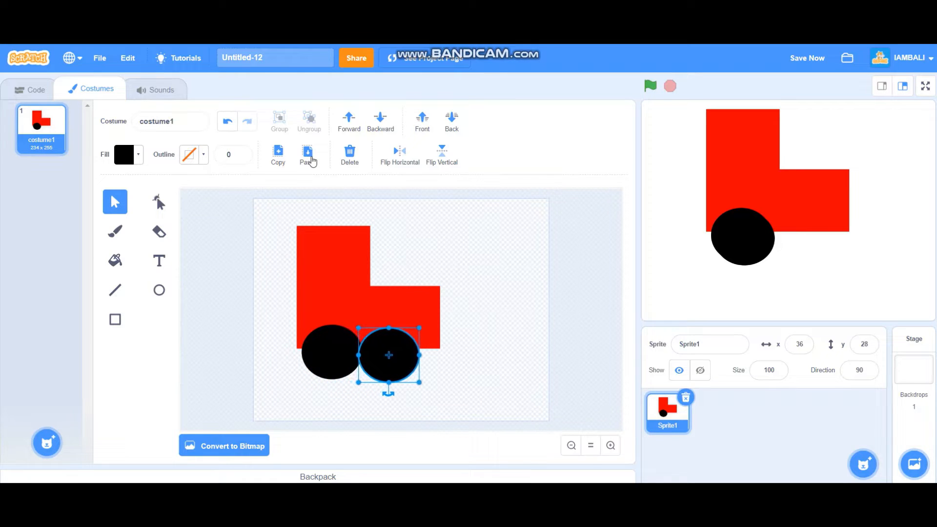
key(Up)
key(Up)
key(Up)
key(Up)
key(Up)
key(Up)
key(Up)
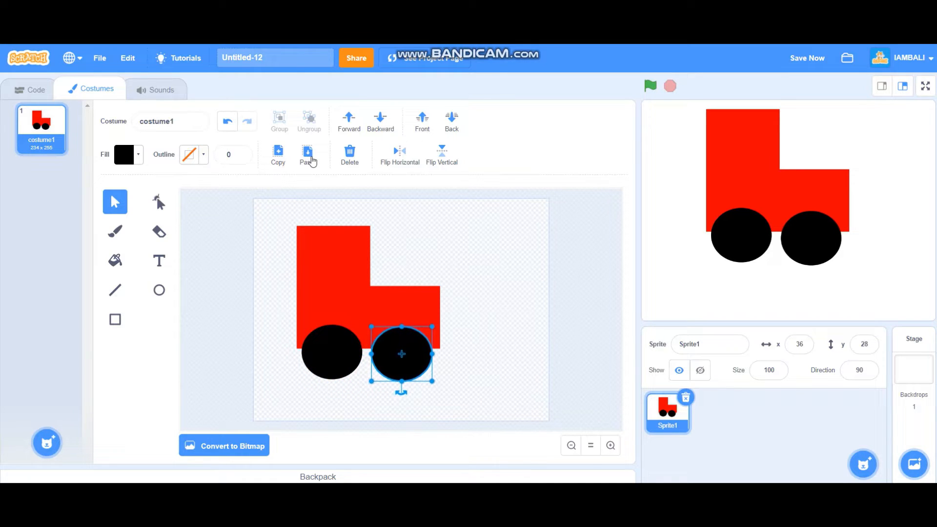
key(Down)
key(Down)
key(Down)
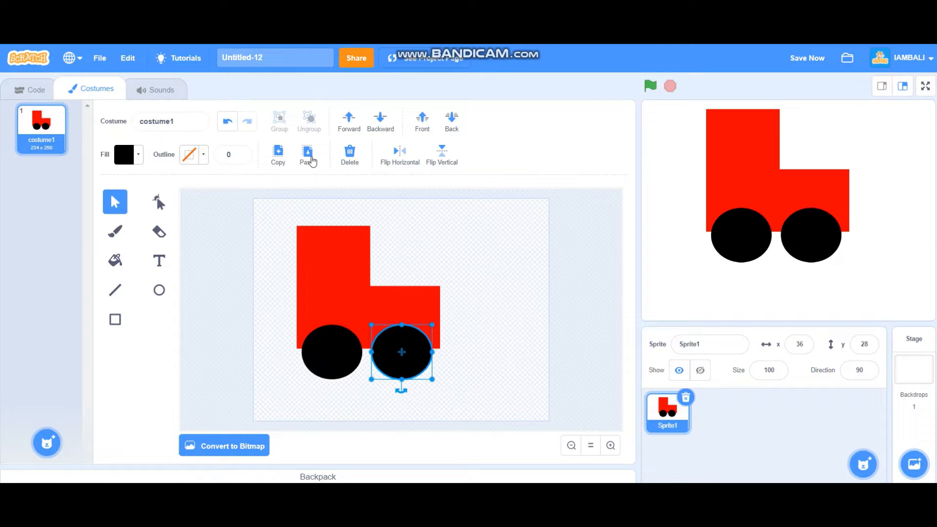
key(Right)
key(Right)
key(Right)
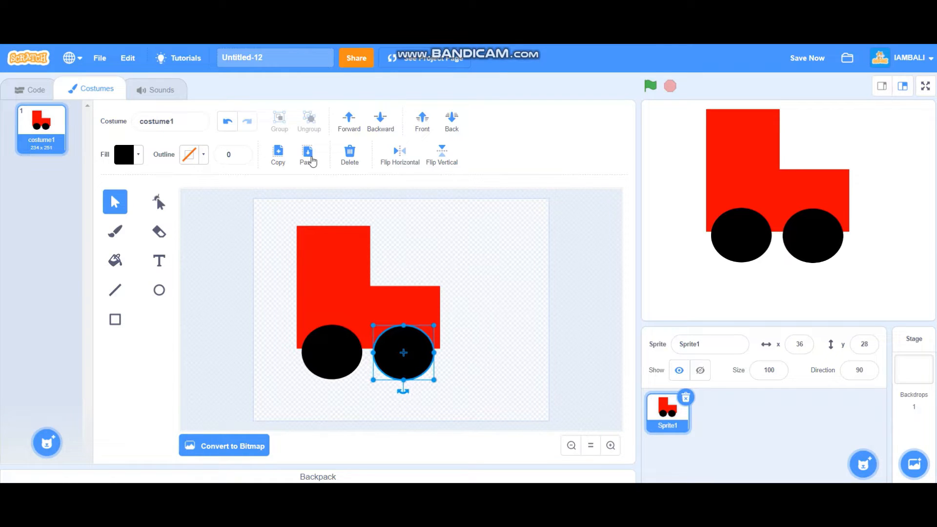
click(505, 305)
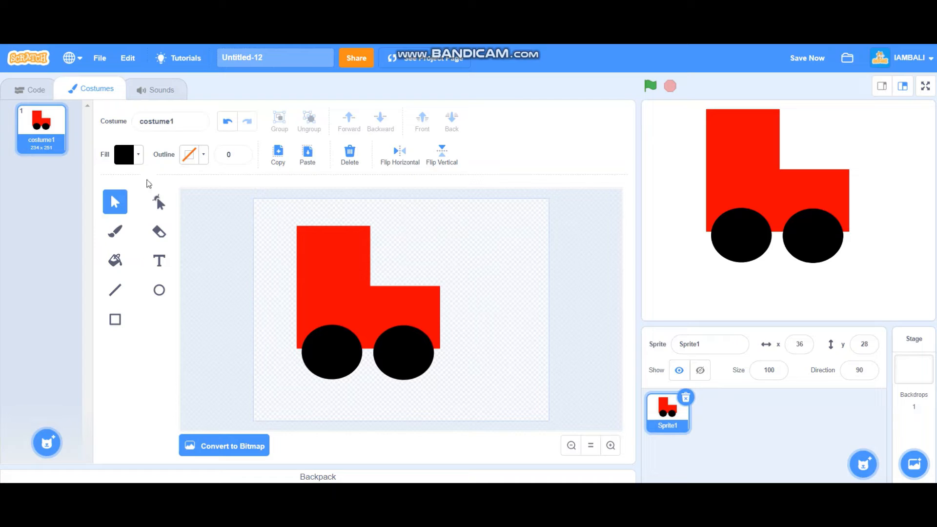
Step: Set the fill to cyan with color 49, saturation 100 and brightness 100, and draw a rectangular window inside the truck's cab
click(115, 319)
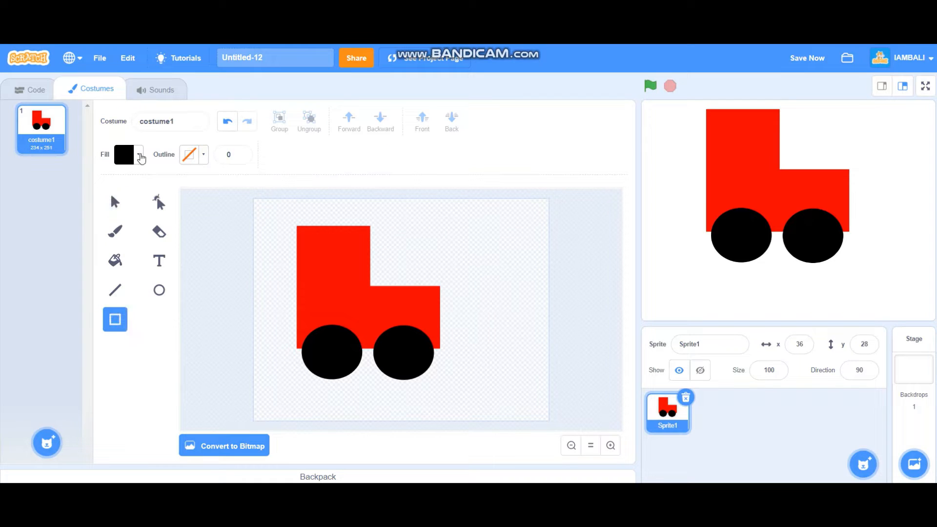
click(139, 155)
drag(89, 299, 160, 297)
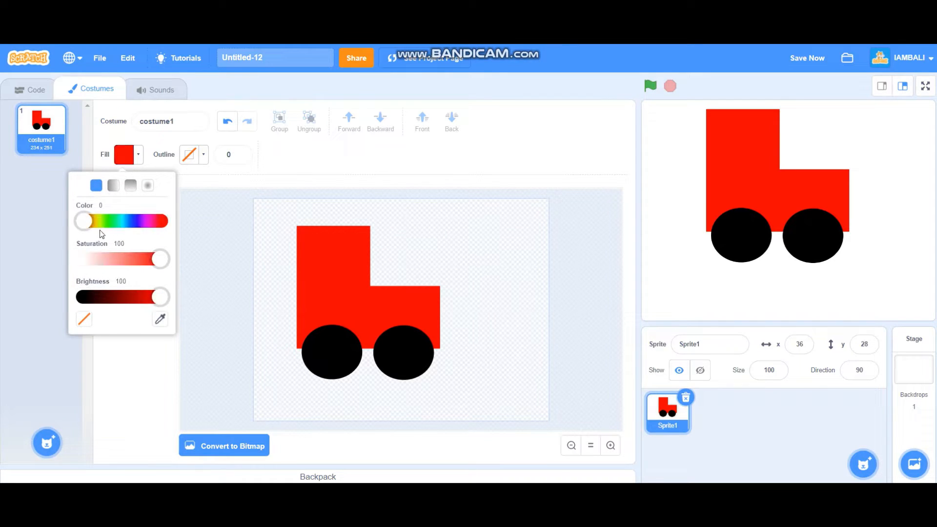
drag(98, 221, 116, 219)
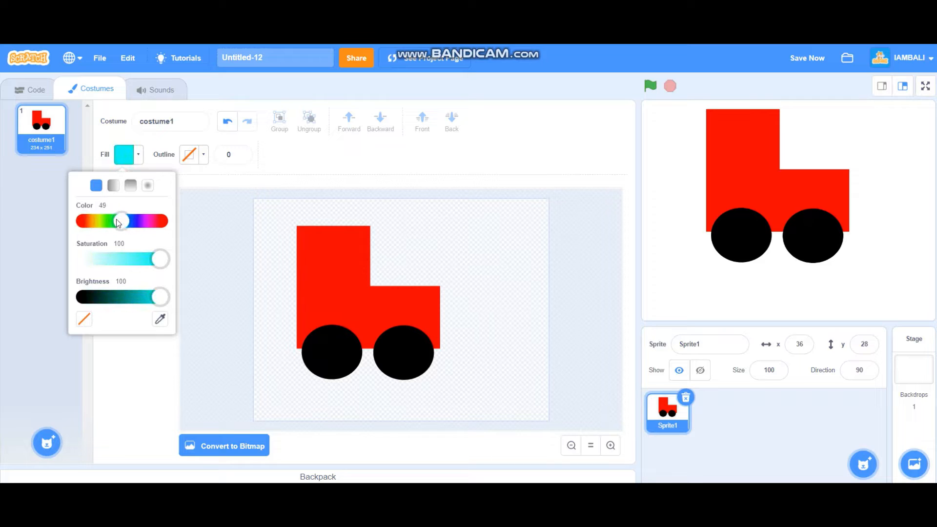
drag(304, 235, 364, 285)
click(435, 252)
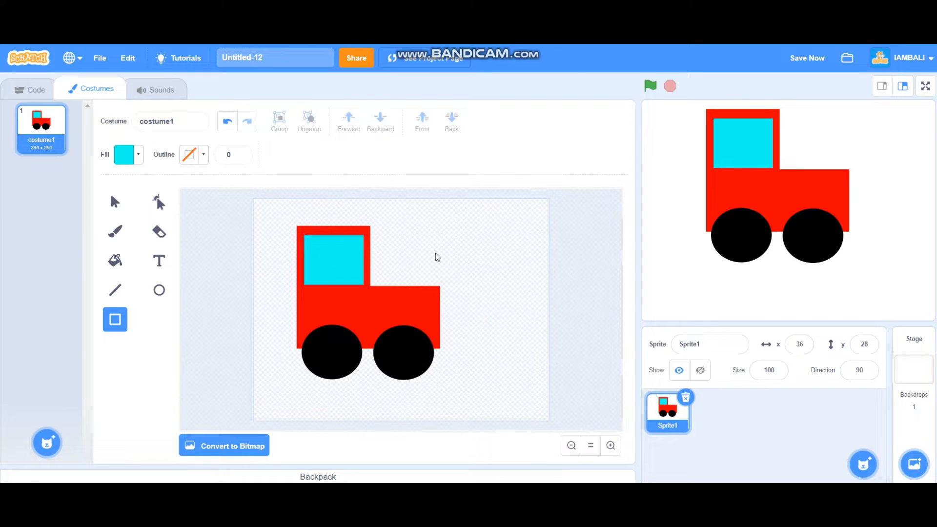
click(159, 290)
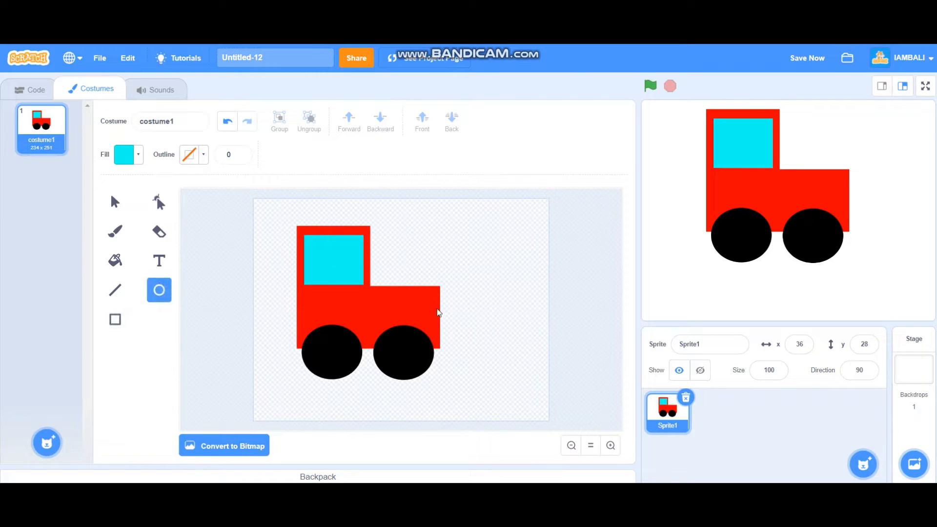
click(138, 160)
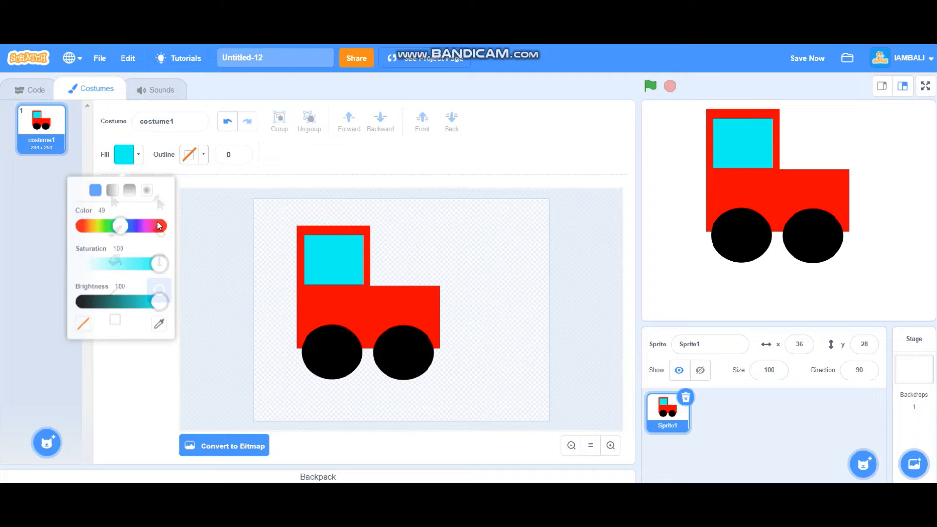
click(222, 291)
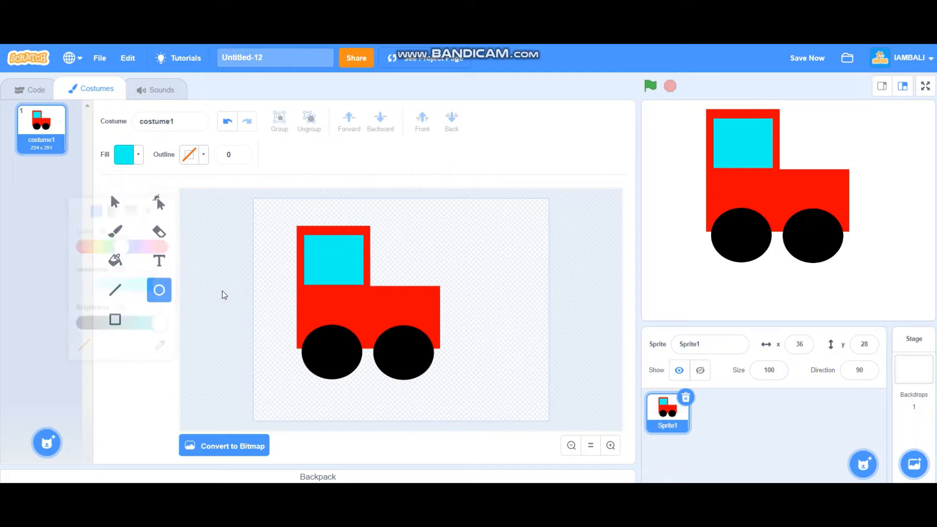
Step: Duplicate the truck costume and reselect the original costume1
right_click(26, 136)
click(42, 145)
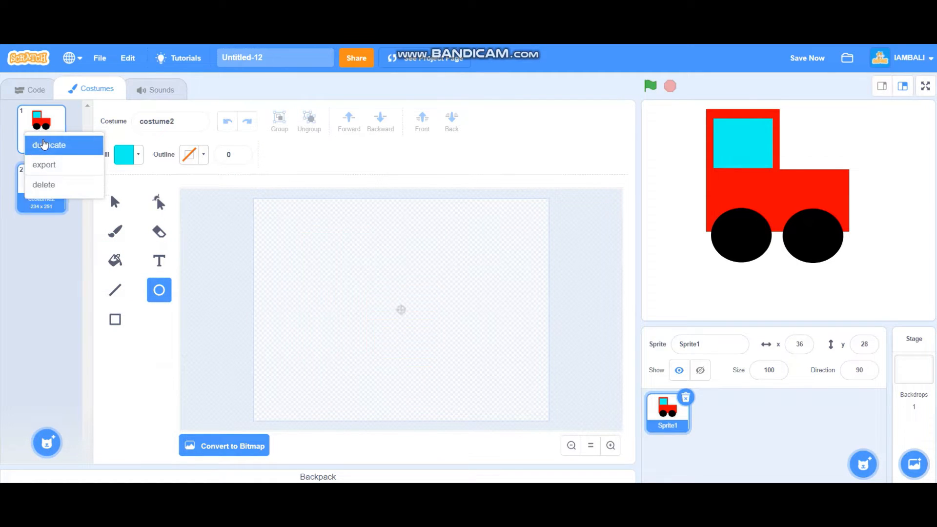
click(64, 149)
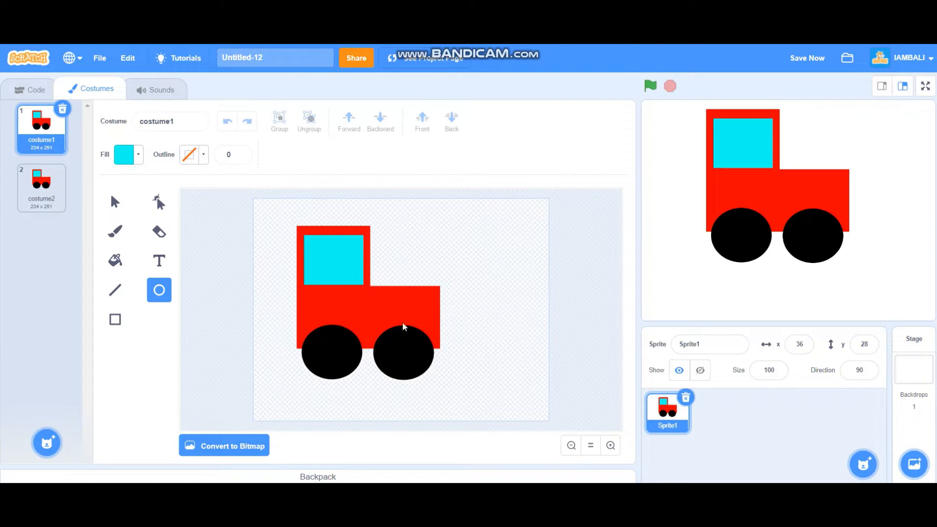
Step: Select all the truck shapes in costume2 and delete them to leave that costume empty
click(34, 193)
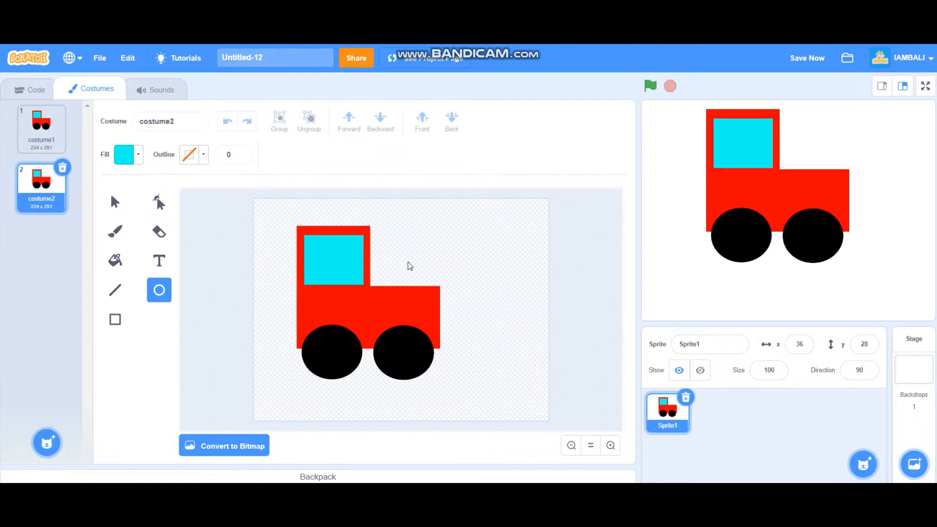
click(114, 202)
drag(281, 210, 487, 400)
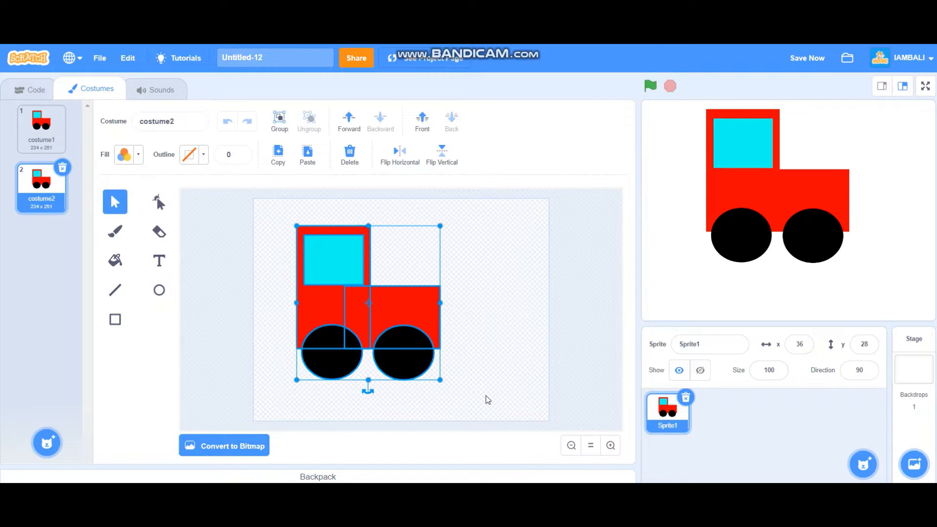
key(Delete)
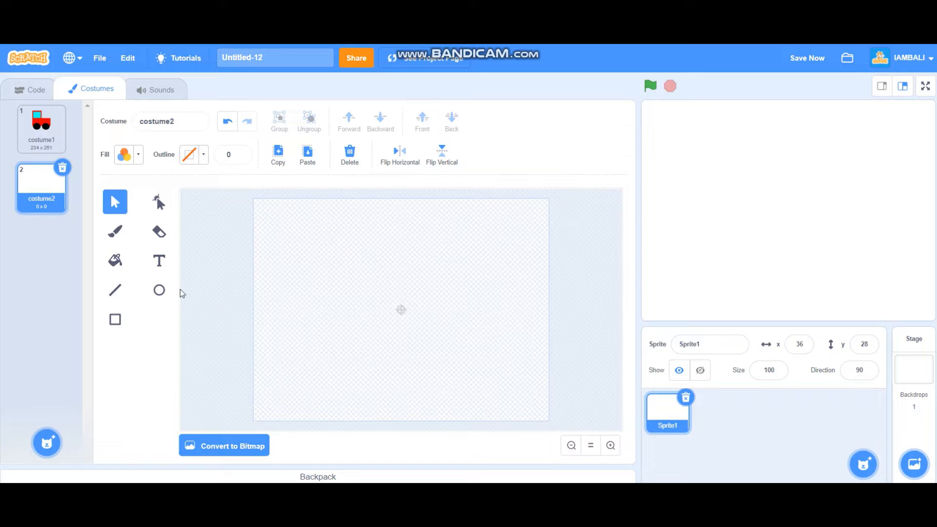
Step: Set the fill to a pale orange with color 10, reduced saturation and brightness 100, and draw a circular head at the canvas's upper middle
click(151, 290)
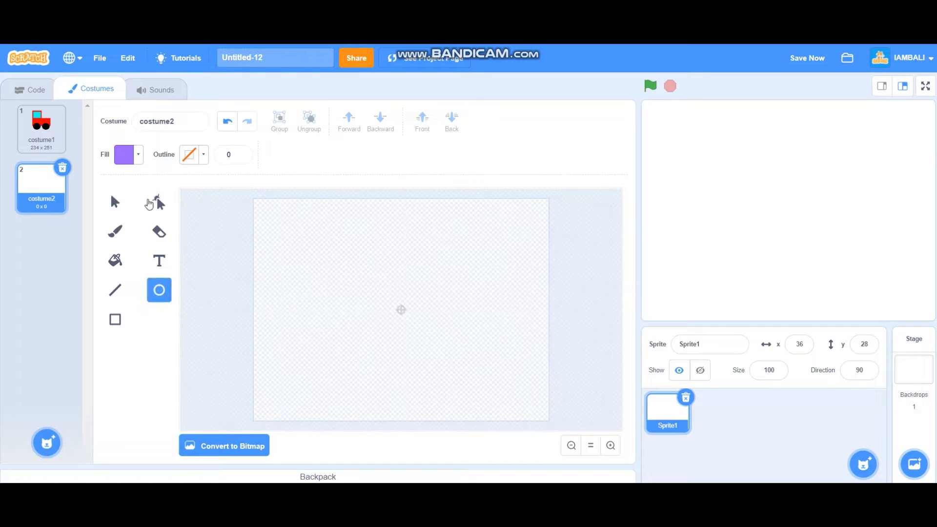
click(140, 157)
click(152, 261)
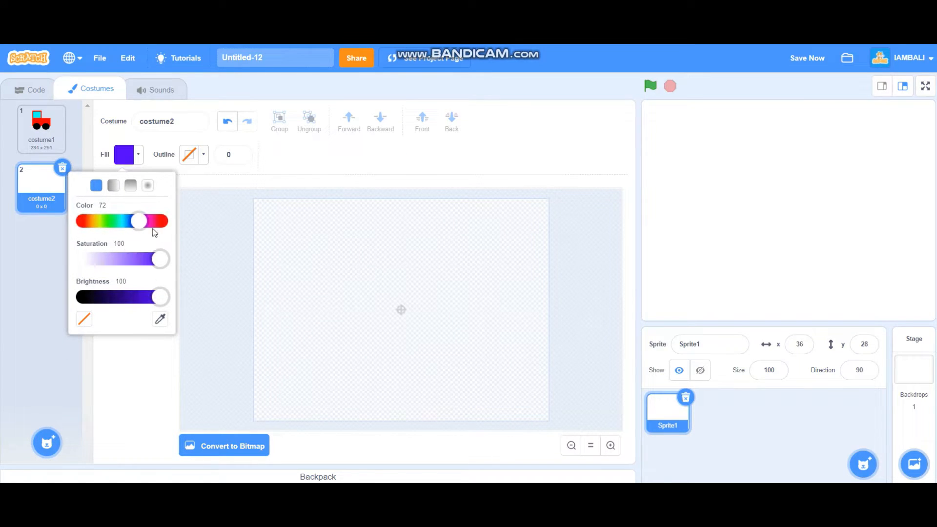
click(91, 221)
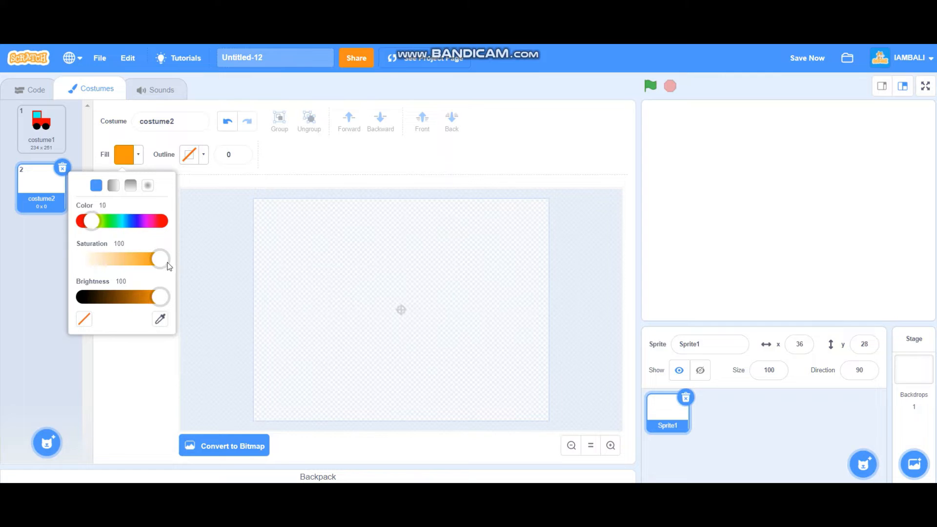
drag(163, 264, 114, 262)
click(389, 213)
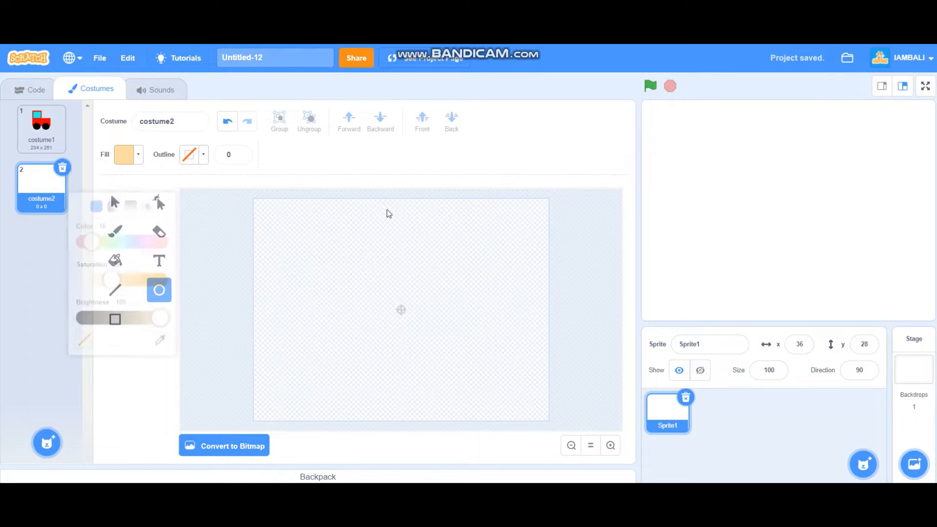
drag(383, 206, 424, 245)
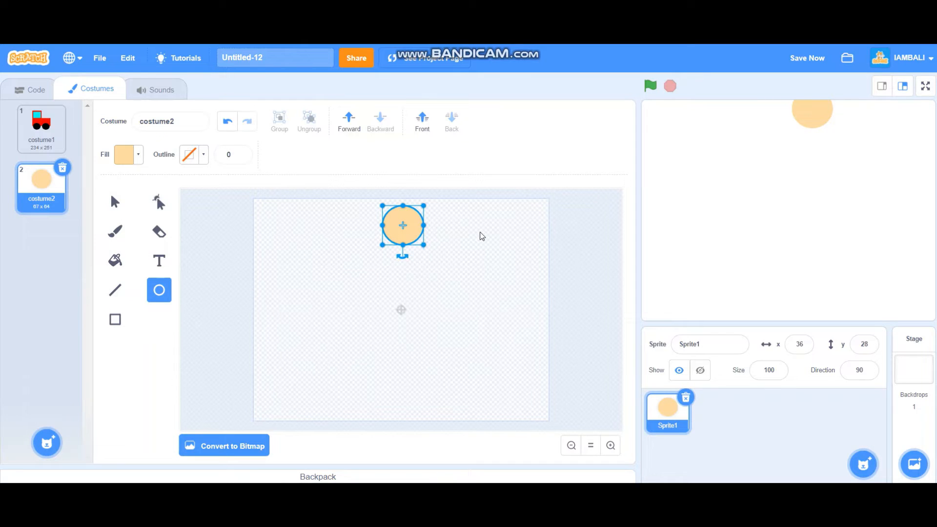
Step: Nudge the head circle slightly down and center it horizontally above the canvas's center mark
key(Down)
key(Down)
key(Down)
key(Down)
key(Down)
key(Down)
key(Down)
key(Down)
key(Down)
key(Left)
key(Left)
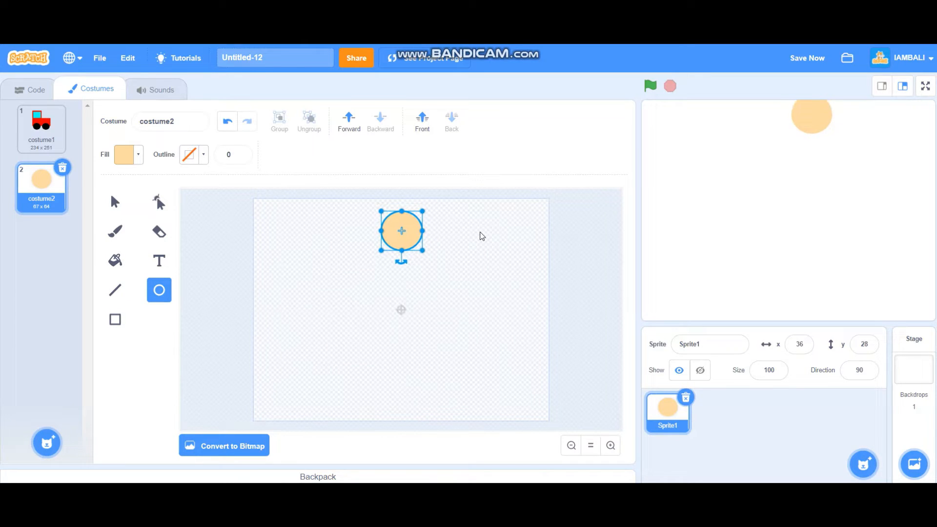
key(Down)
key(Down)
key(Down)
key(Down)
key(Down)
key(Down)
key(Down)
key(Down)
key(Down)
key(Down)
key(Down)
key(Down)
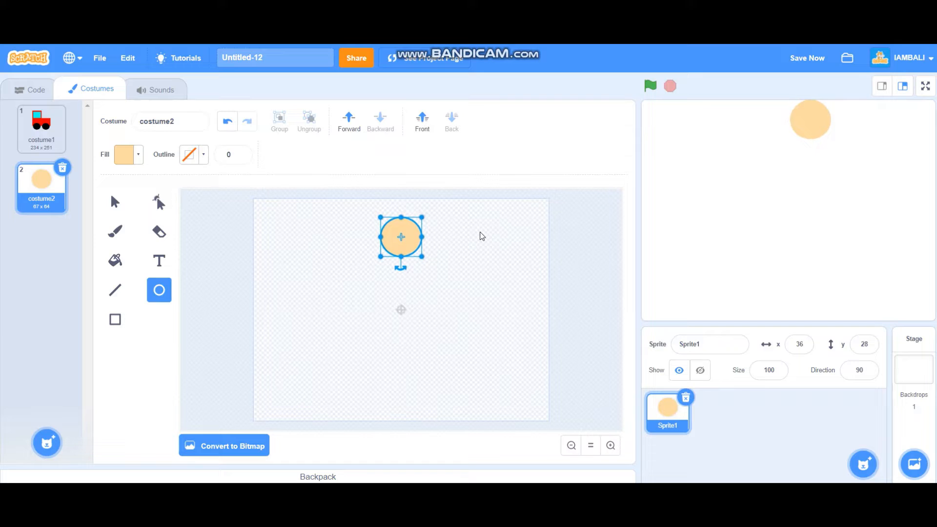
click(479, 261)
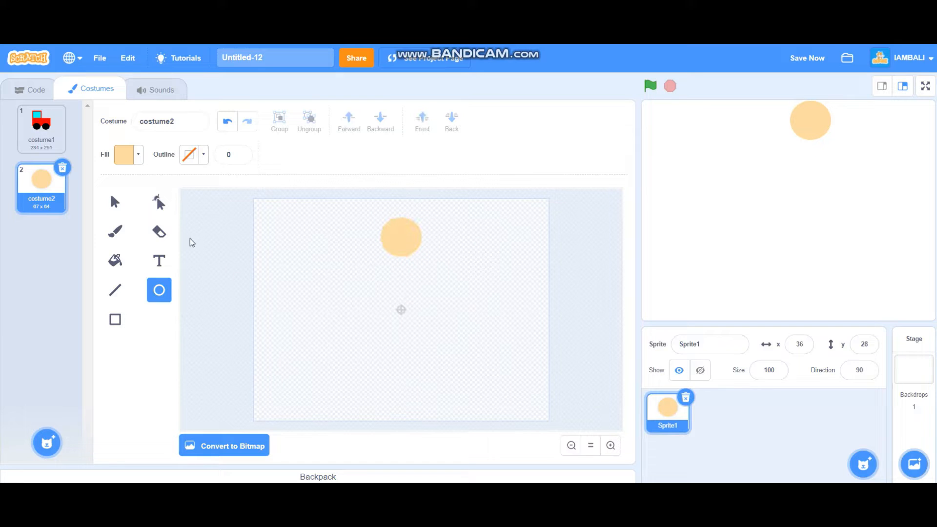
Step: Draw a narrow rectangular neck in the same pale orange extending down from the head
click(115, 320)
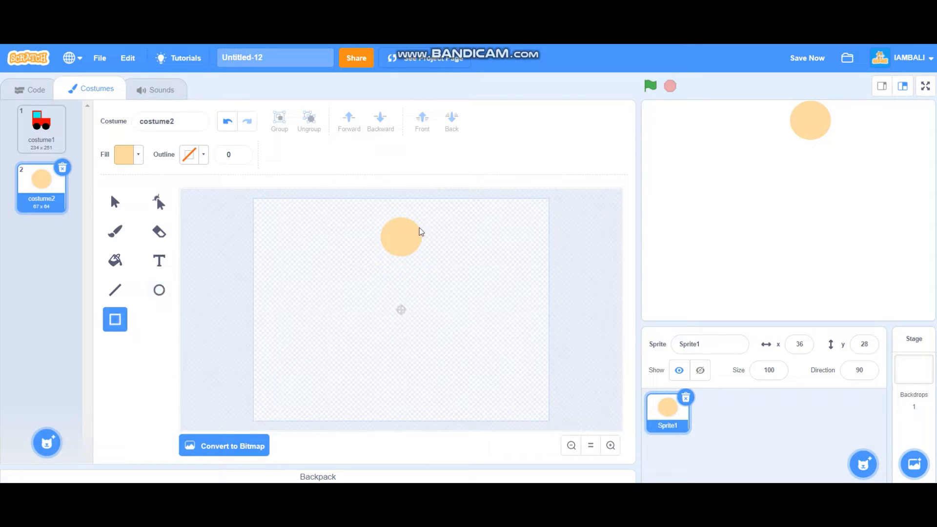
drag(396, 252, 408, 271)
click(443, 270)
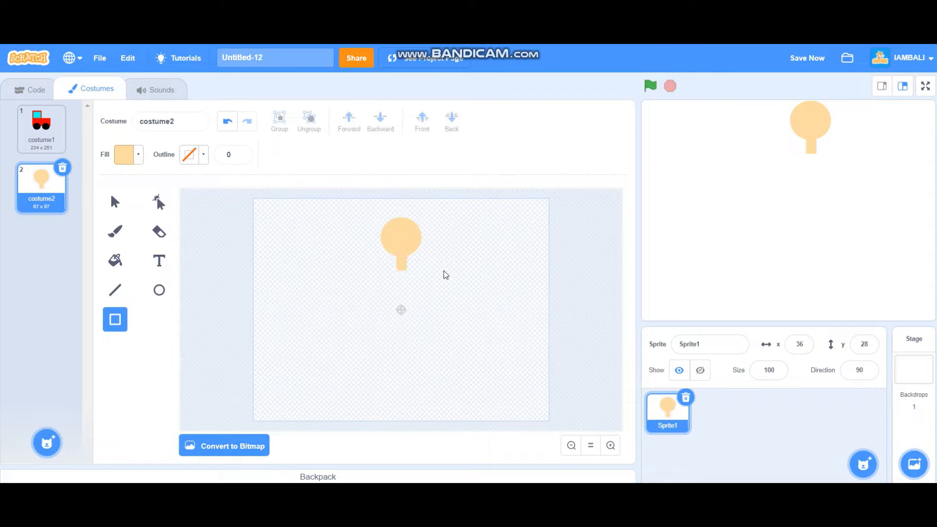
Step: Set the fill to green with color 37, saturation 100 and brightness 100, and draw a rectangular torso below the neck
click(139, 159)
click(168, 256)
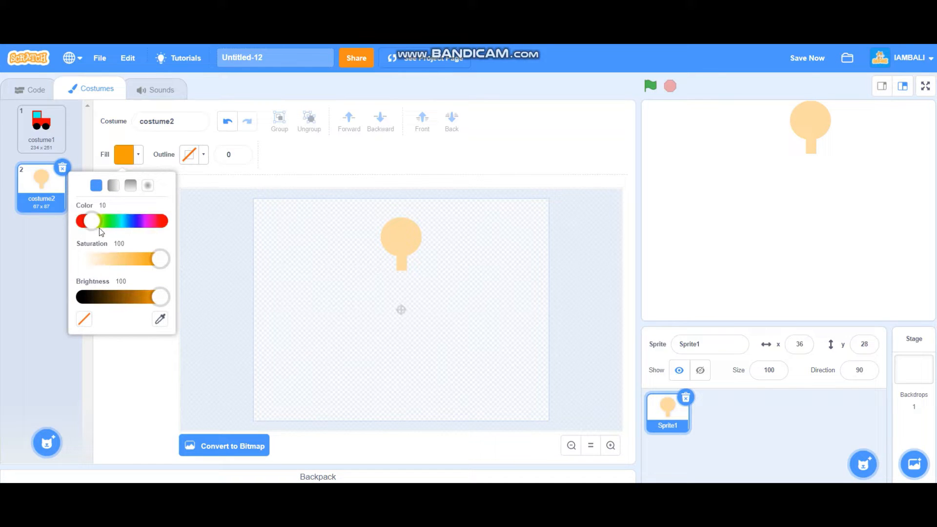
drag(96, 219, 116, 222)
click(241, 253)
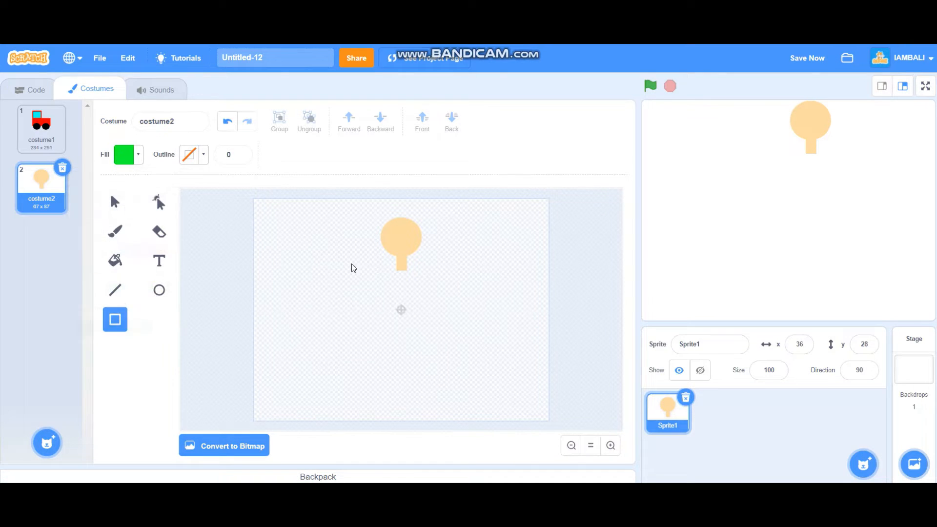
drag(376, 268, 428, 332)
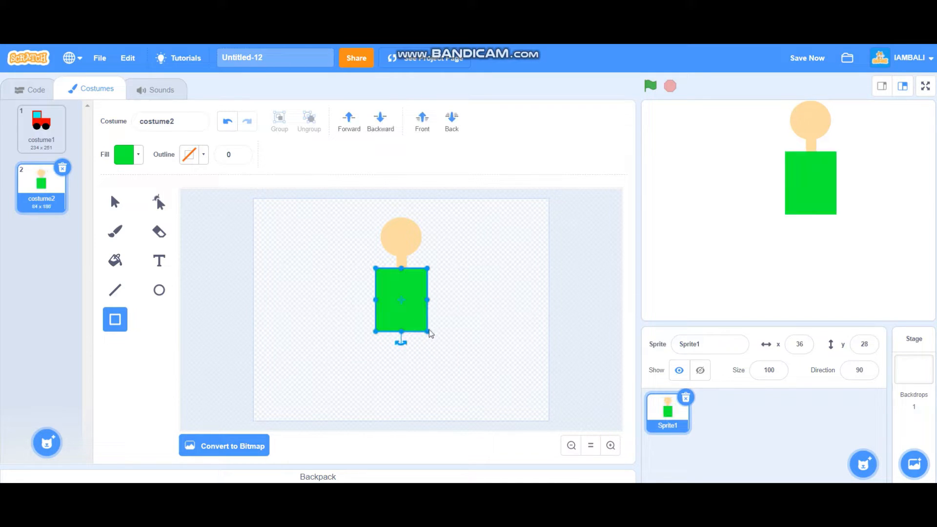
click(449, 310)
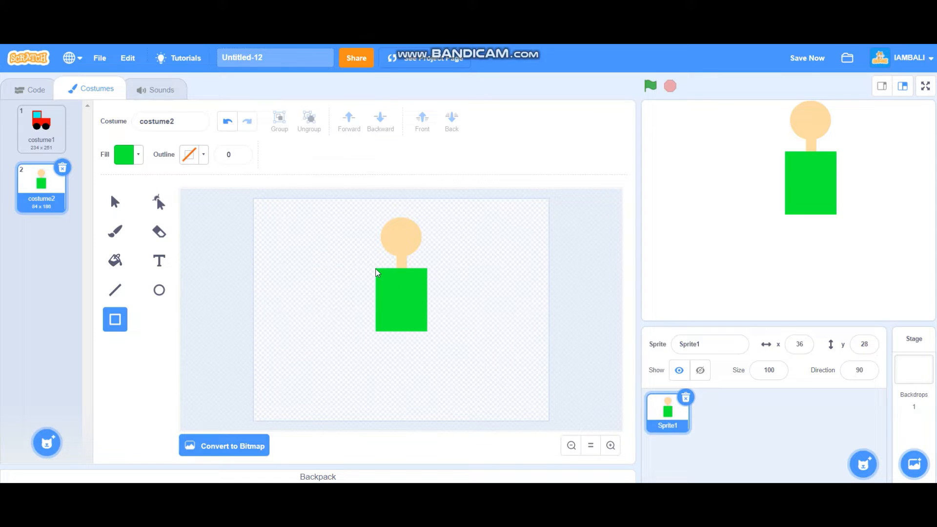
Step: Draw a narrow green sleeve on the torso's left side, shift it down and extend its upper edge level with the shoulder
drag(376, 271, 361, 311)
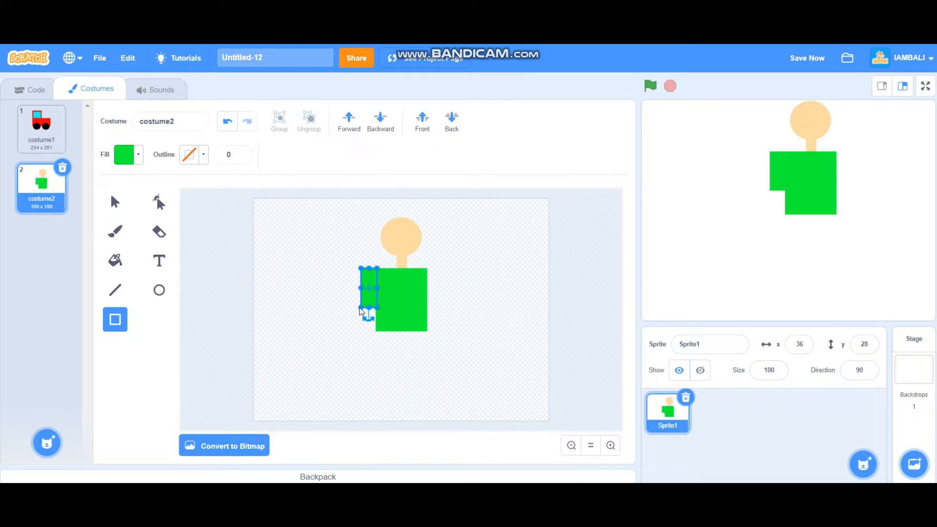
key(Down)
key(Down)
key(Down)
key(Down)
key(Down)
key(Down)
key(Down)
drag(368, 272, 368, 269)
Step: Duplicate the green sleeve and move the copy against the torso's right side, level with the first sleeve
key(s)
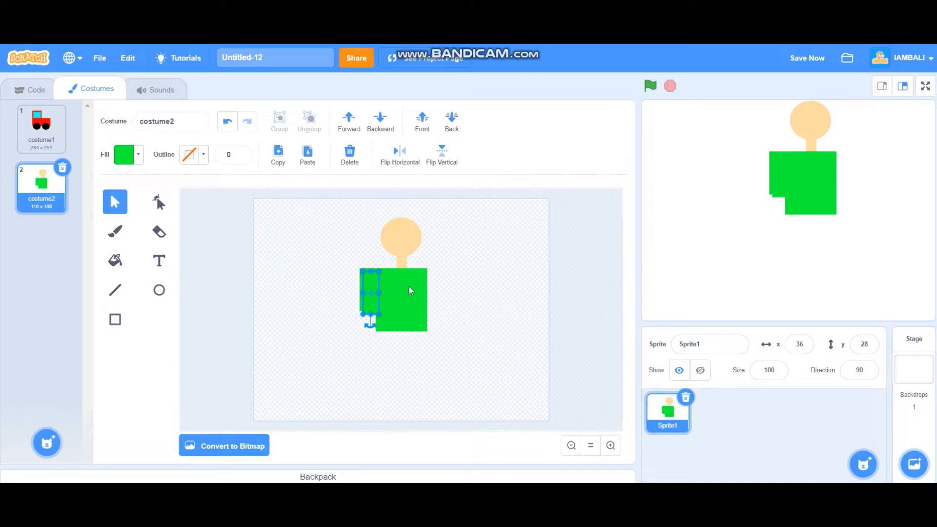
key(Up)
key(Up)
key(Up)
key(Up)
key(Up)
key(Right)
key(Right)
key(Right)
key(Right)
key(Right)
key(Right)
key(Right)
key(Right)
key(Right)
key(Right)
key(Right)
key(Right)
key(Right)
key(Right)
key(Right)
key(Right)
key(Right)
key(Right)
key(Right)
key(Right)
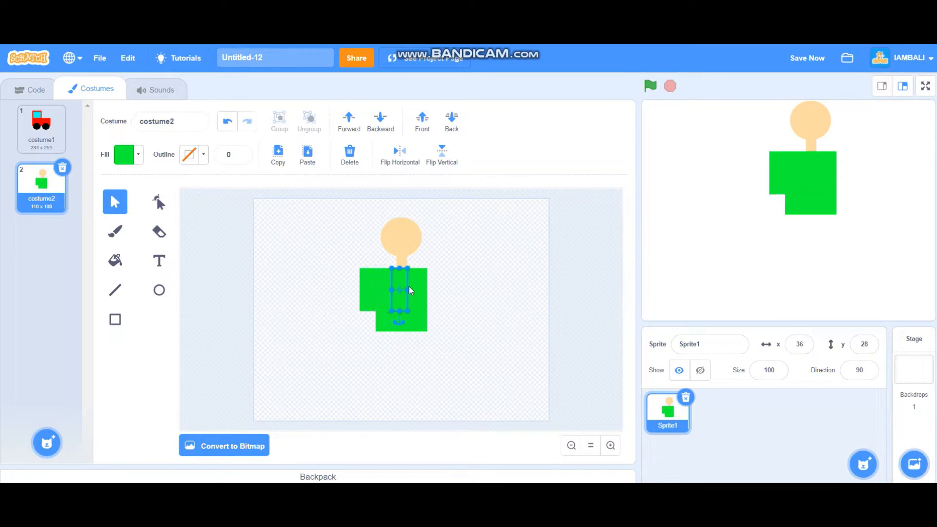
key(Right)
key(Right)
key(Right)
key(Right)
key(Right)
key(Right)
key(Right)
key(Right)
key(Right)
key(Right)
key(Right)
key(Right)
key(Right)
key(Right)
key(Right)
key(Right)
key(Right)
key(Right)
key(Right)
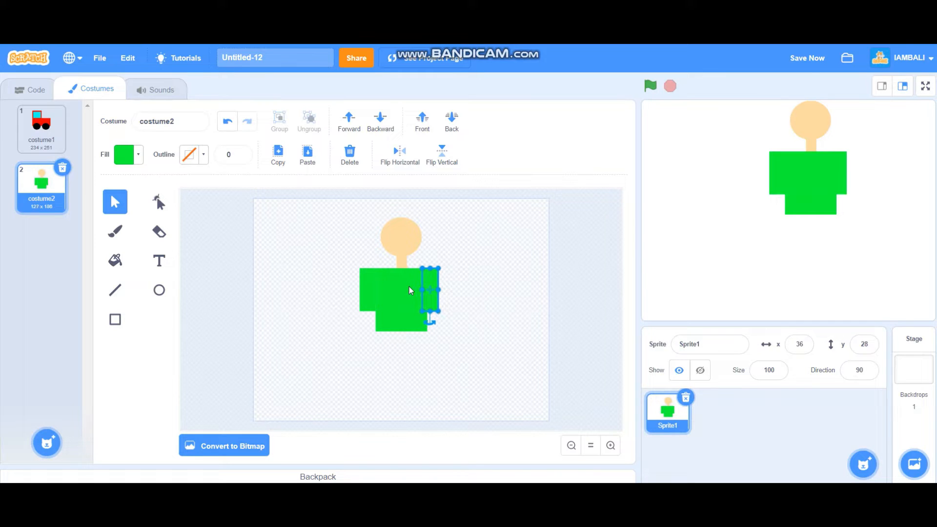
key(Left)
key(Left)
key(Right)
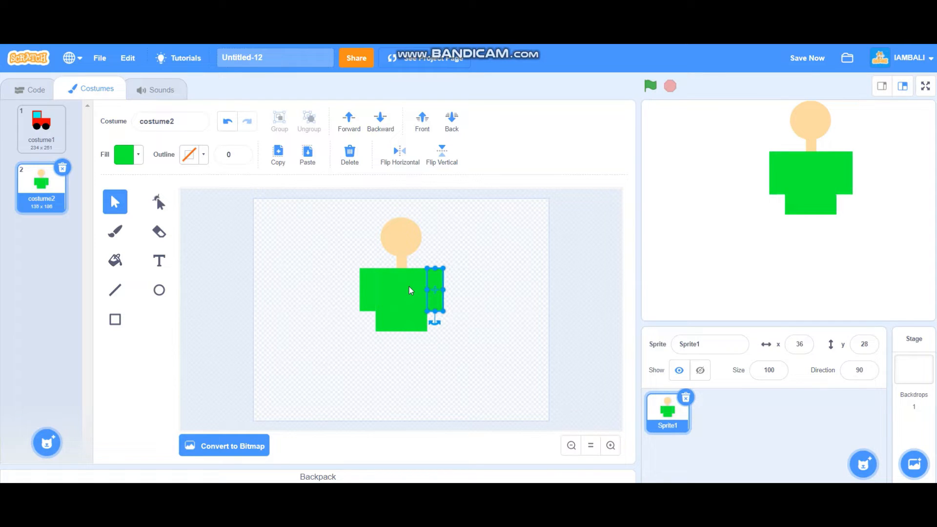
click(454, 294)
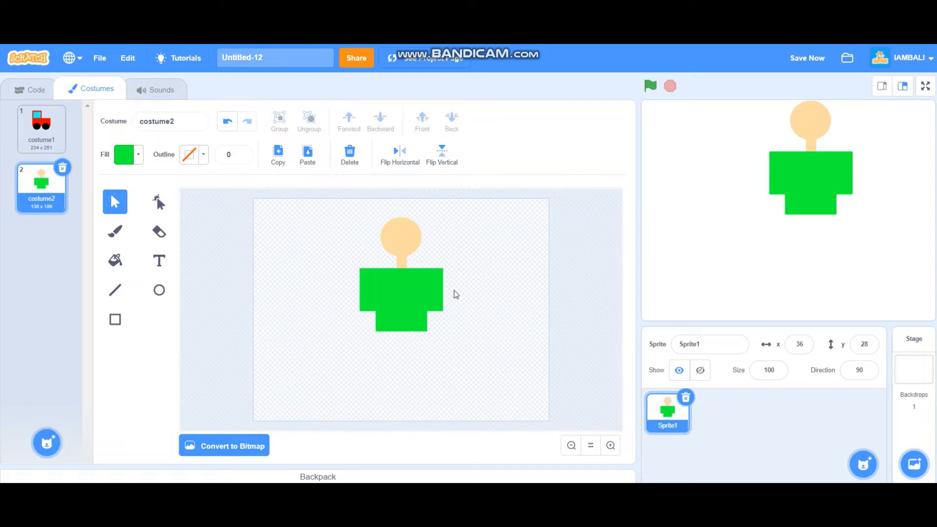
Step: Set the fill to yellow with color 16, saturation 100 and brightness 100, and draw a small square hand below the left sleeve
click(115, 320)
click(138, 155)
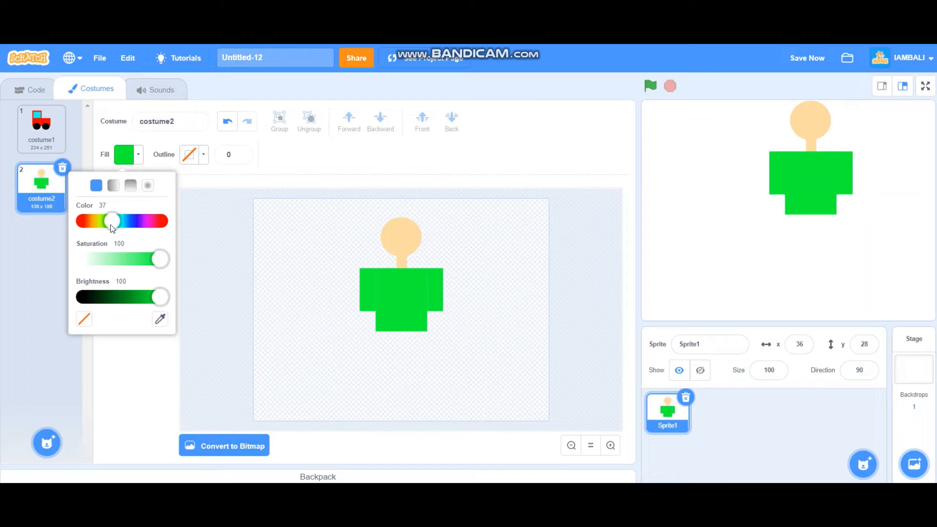
drag(110, 224, 99, 225)
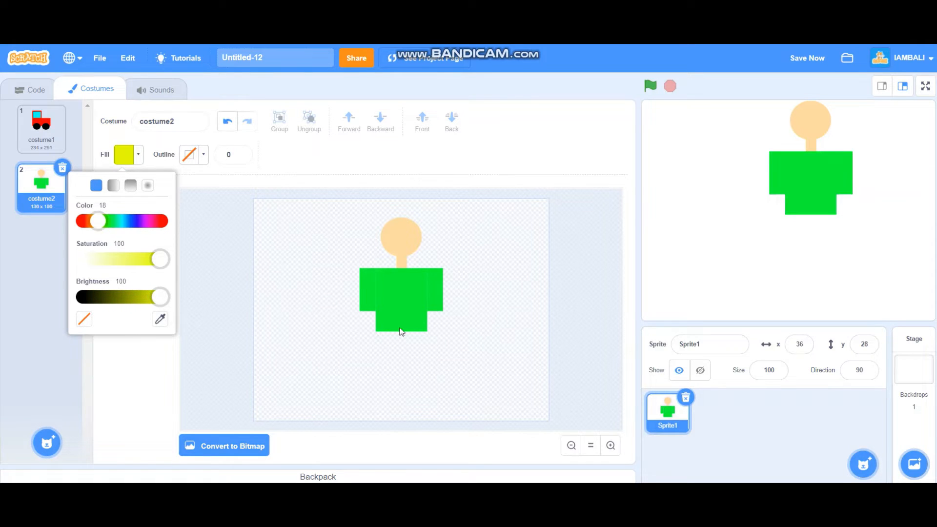
click(95, 222)
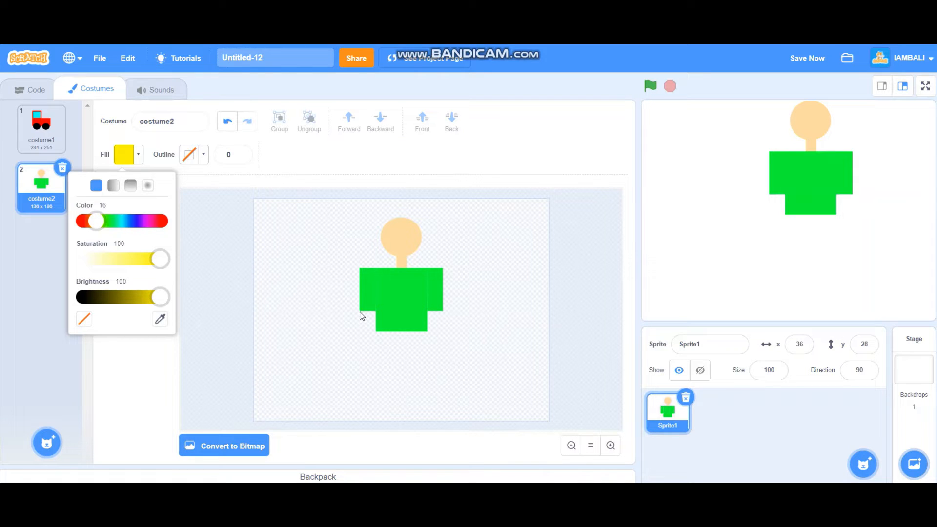
drag(361, 312, 376, 327)
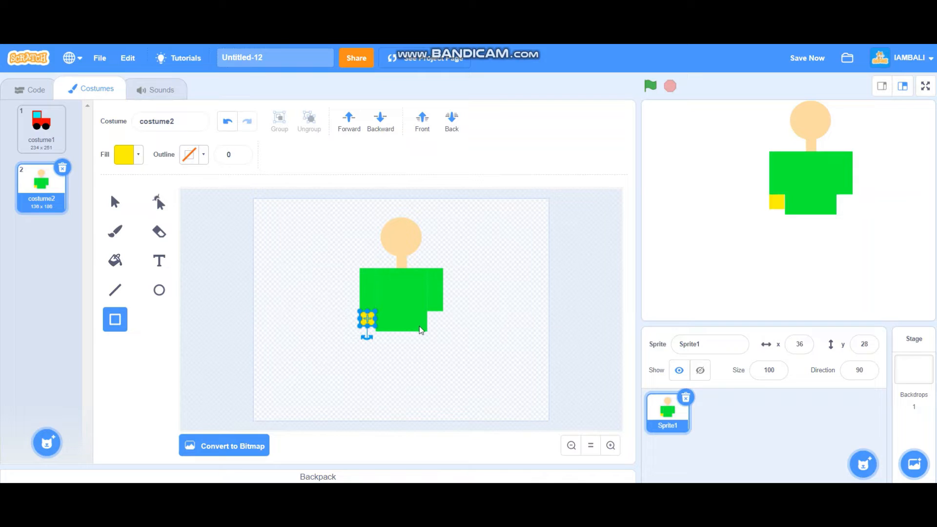
key(Right)
key(Left)
click(462, 332)
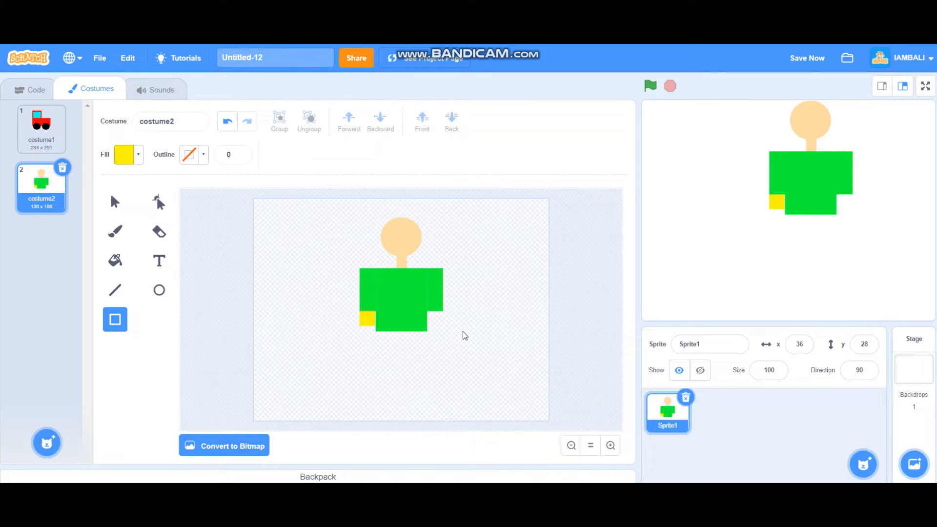
Step: Duplicate the yellow hand and move the copy directly below the right sleeve, level with the first hand
key(ctrl+v)
key(Right)
key(Right)
key(Right)
key(Right)
key(Right)
key(Right)
key(Right)
key(Right)
key(Right)
key(Right)
key(Right)
key(Right)
key(Right)
key(Right)
key(Right)
key(Right)
key(Right)
key(Right)
key(Right)
key(Right)
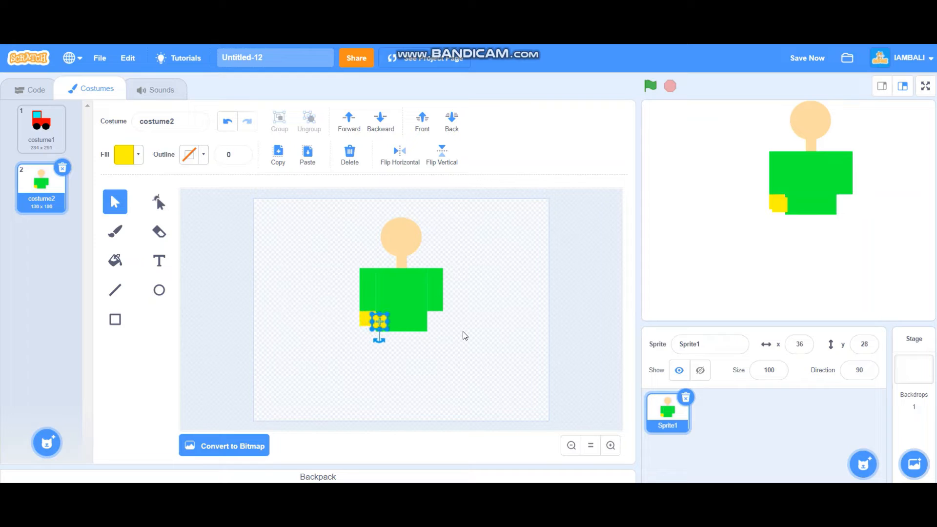
key(Right)
key(Right)
key(Right)
key(Right)
key(Right)
key(Right)
key(Right)
key(Right)
key(Right)
key(Right)
key(Right)
key(Right)
key(Right)
key(Right)
key(Right)
key(Right)
key(Right)
key(Right)
key(Right)
key(Right)
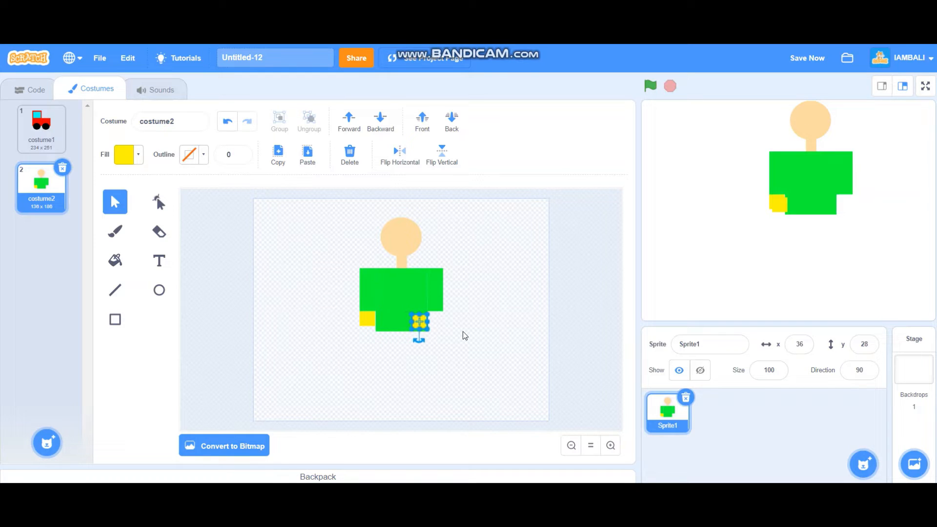
key(Left)
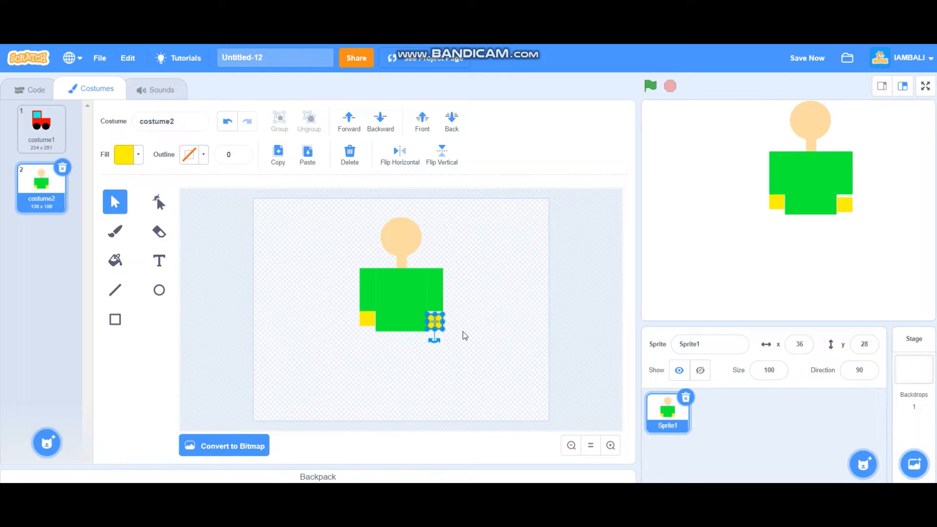
key(Up)
key(Up)
key(Up)
key(Up)
key(Up)
click(479, 337)
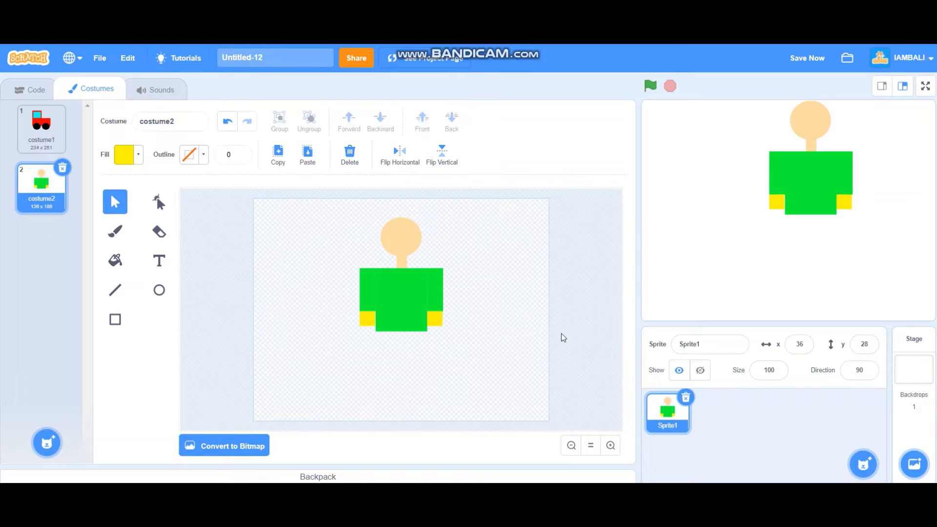
Step: Set the fill to blue with color 64, saturation 100 and brightness 100, and draw a rectangular leg below the torso's left half
click(115, 320)
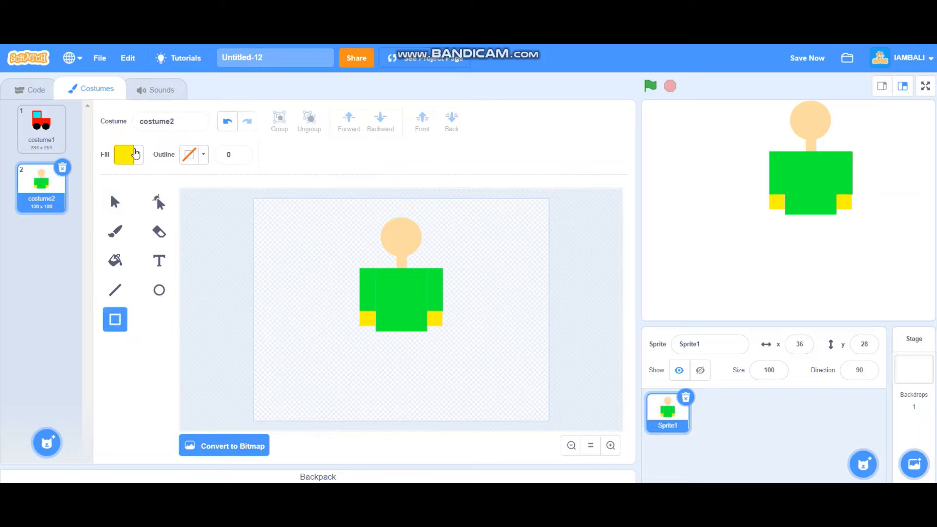
click(140, 155)
drag(106, 222, 133, 222)
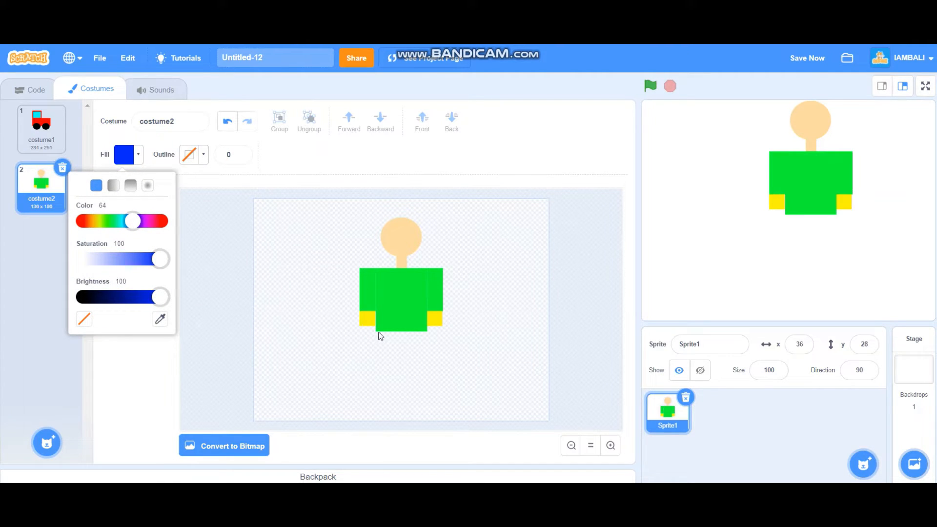
drag(376, 331, 400, 391)
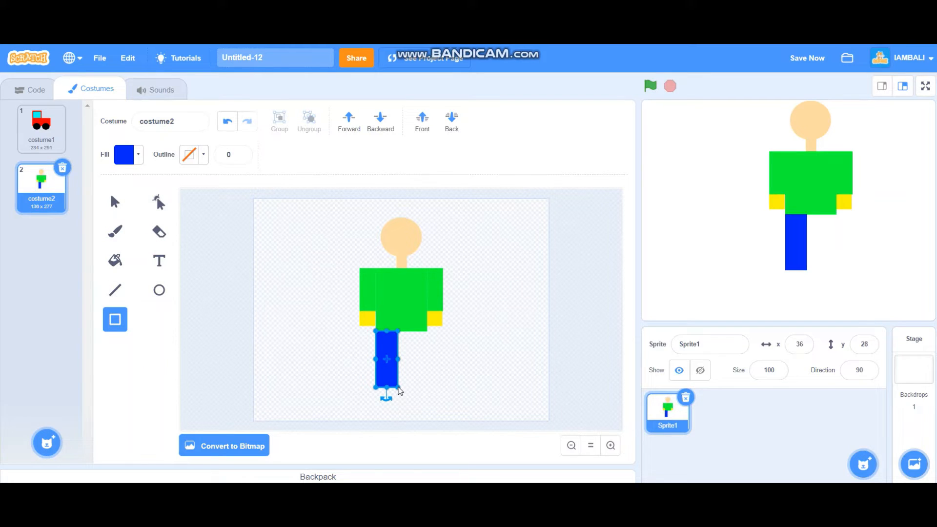
Step: Duplicate the blue leg and move the copy below the torso's right half, level with the first leg
key(s)
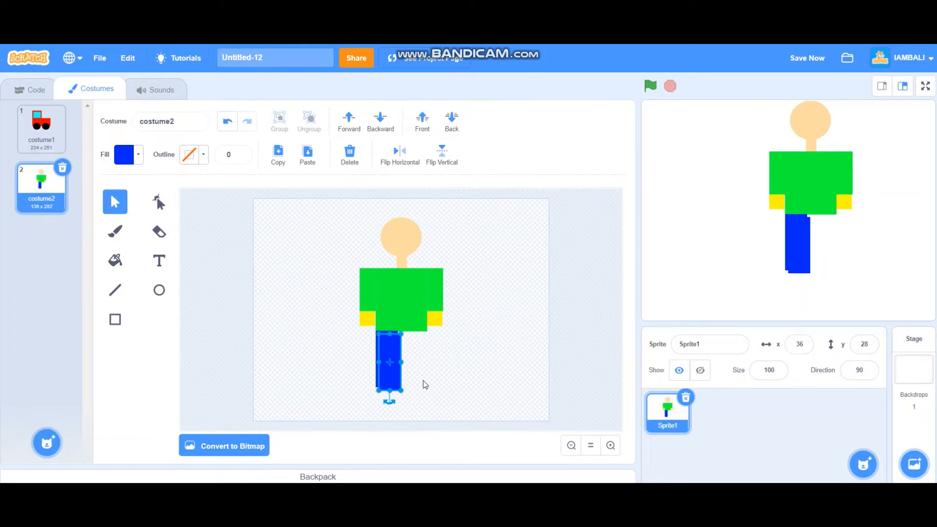
key(ctrl+c)
key(ctrl+v)
key(Right)
key(Right)
key(Right)
key(Right)
key(Right)
key(Right)
key(Right)
key(Right)
key(Right)
key(Right)
key(Right)
key(Right)
key(Right)
key(Right)
key(Right)
key(Right)
key(Right)
key(Right)
key(Right)
key(Right)
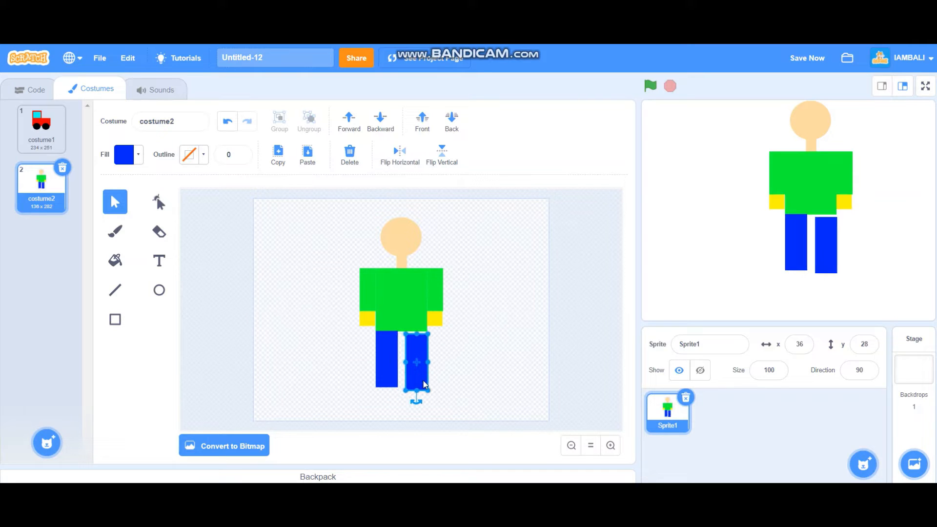
key(Up)
key(Up)
key(Up)
key(Up)
key(Up)
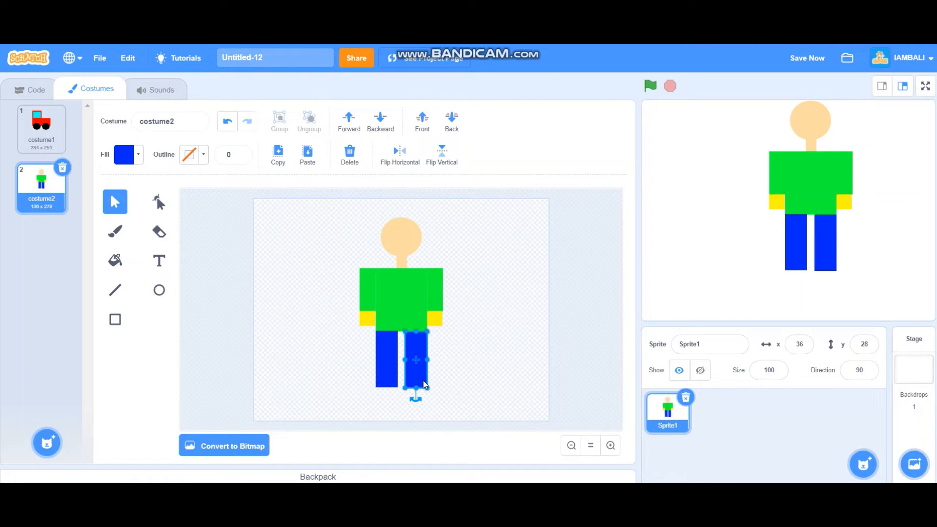
key(Down)
key(Up)
Step: Set the fill to black with brightness 0 and draw a flat rectangular shoe directly below the left leg, extending outward past it
click(114, 318)
click(138, 154)
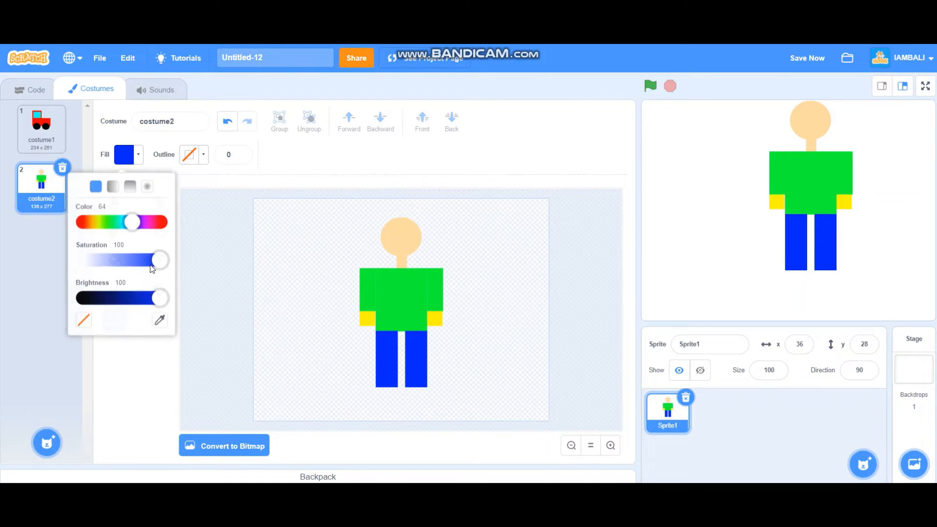
drag(160, 296, 84, 297)
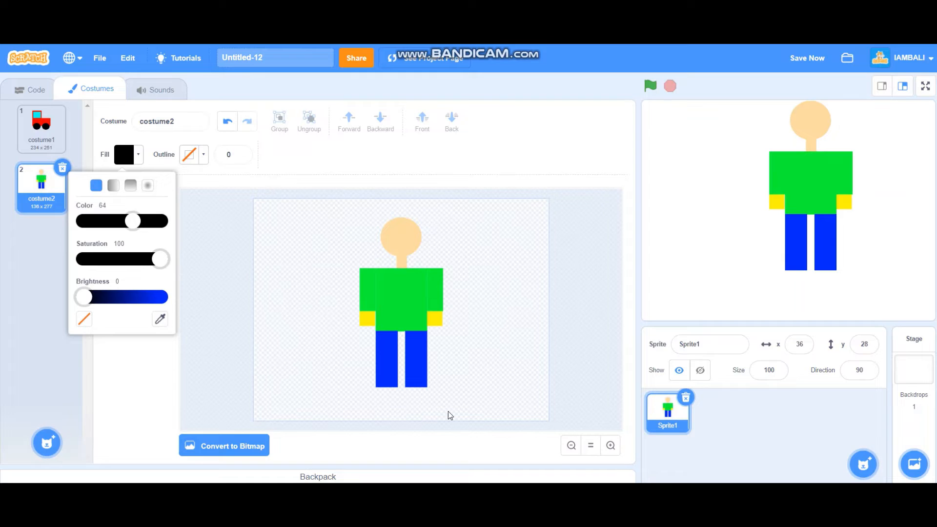
click(363, 390)
drag(364, 387, 399, 403)
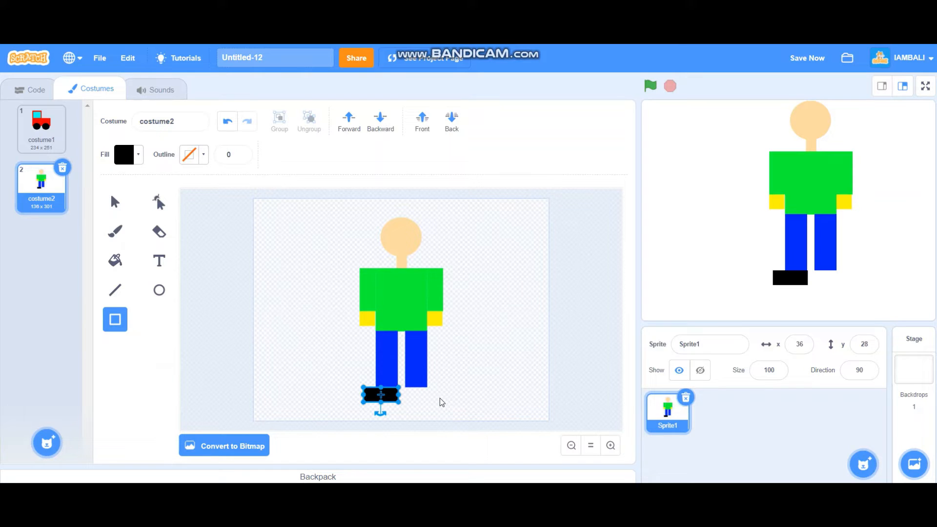
Step: Duplicate the black shoe and move the copy directly below the right leg, level with the first shoe
key(ctrl+c)
key(ctrl+v)
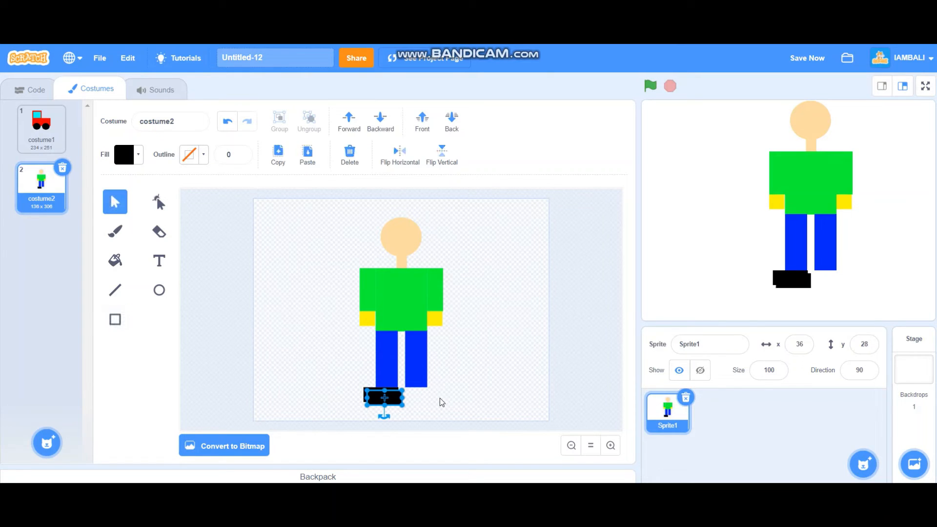
key(Right)
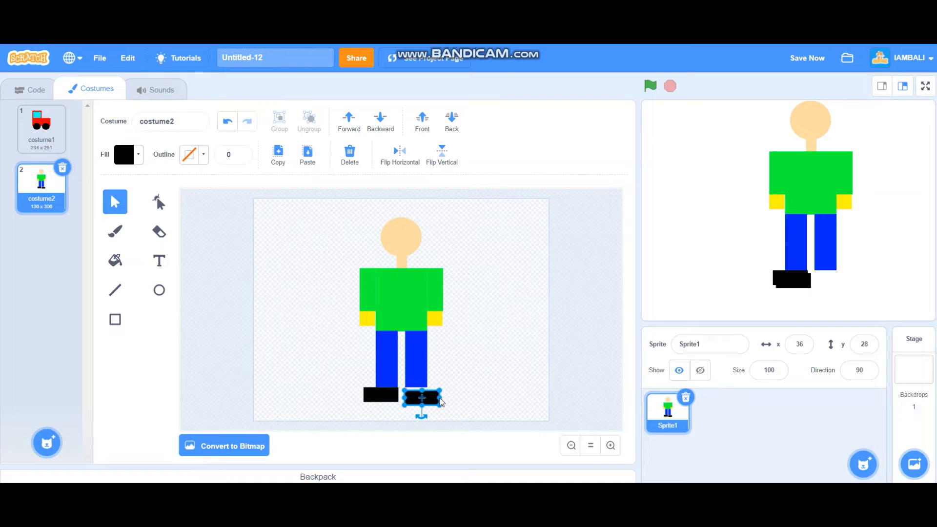
key(Up)
key(Up)
key(Up)
key(Up)
key(Up)
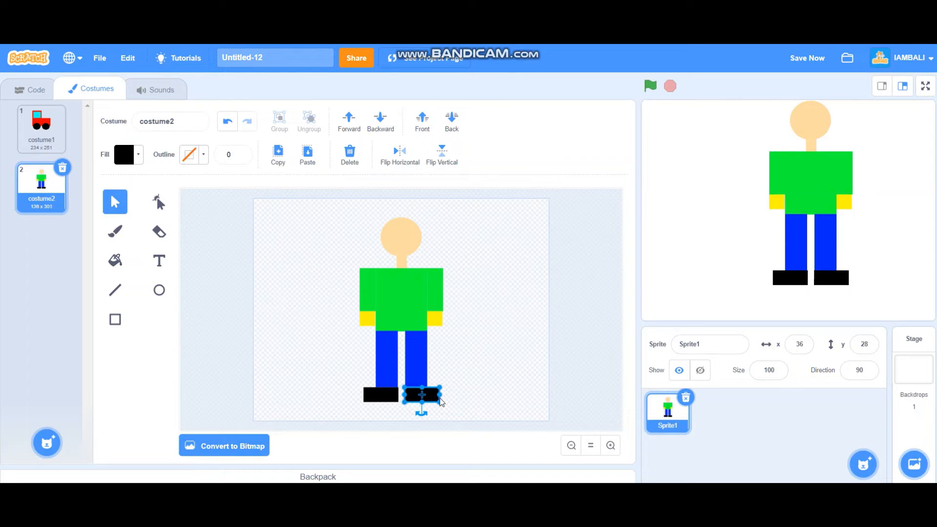
click(461, 389)
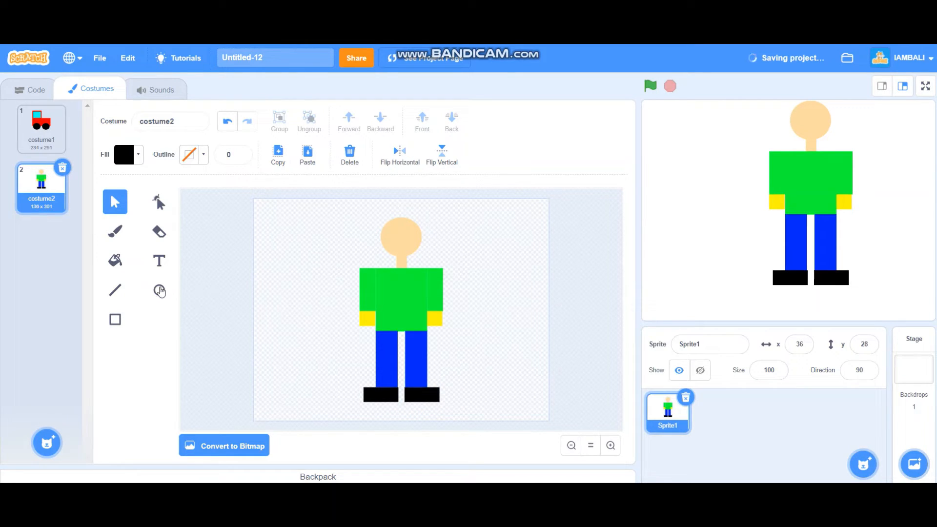
Step: Set the fill to white with color 0, saturation 0 and brightness 100, and draw a small circle in the empty area left of the head
click(161, 291)
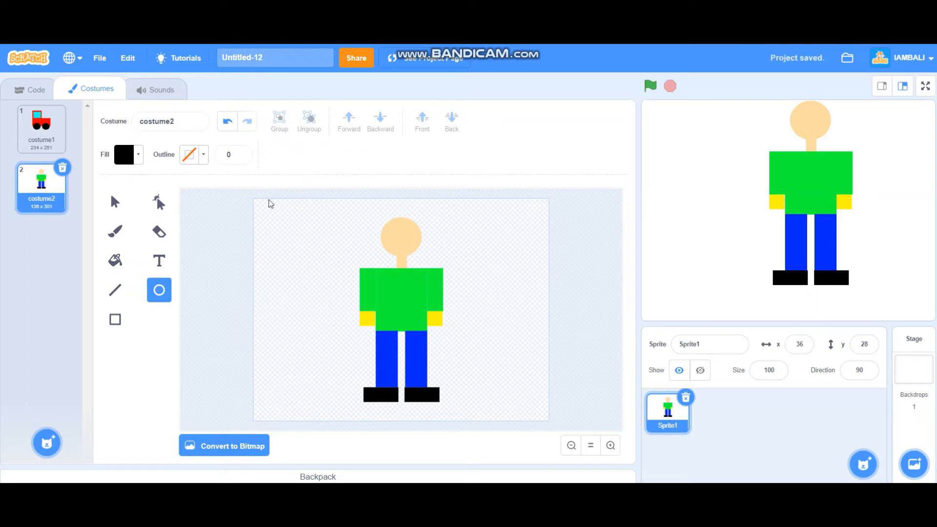
click(138, 157)
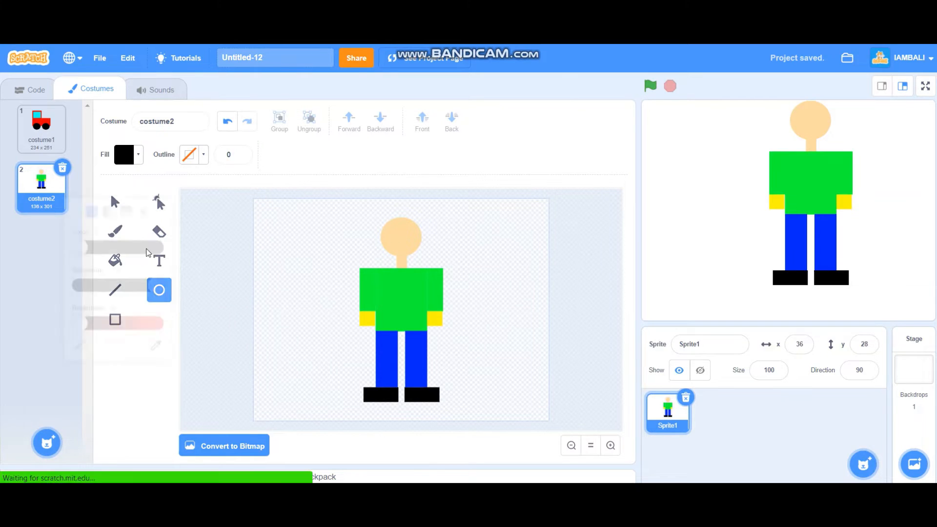
mouse_move(96, 294)
mouse_down()
mouse_move(166, 269)
mouse_move(99, 258)
mouse_up()
drag(272, 221, 291, 238)
key(Delete)
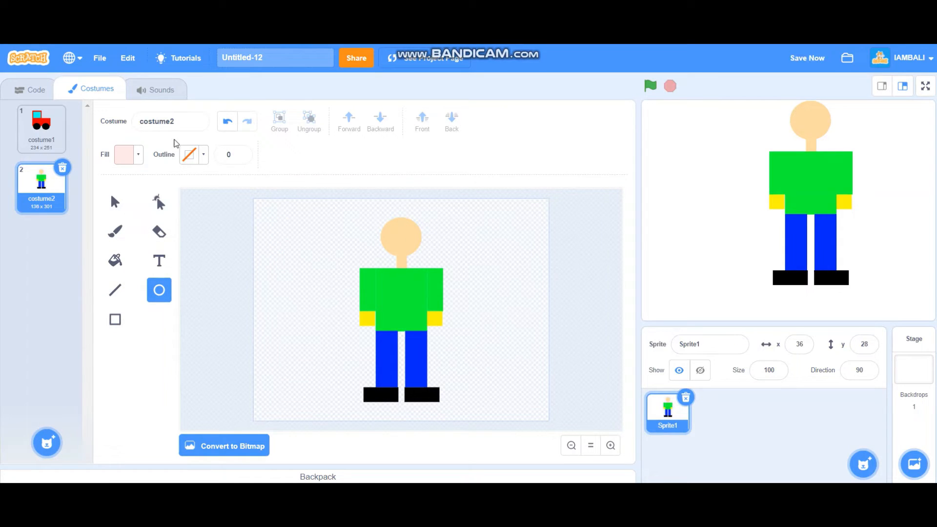
click(138, 154)
drag(99, 258, 7, 287)
click(291, 229)
drag(303, 241, 304, 241)
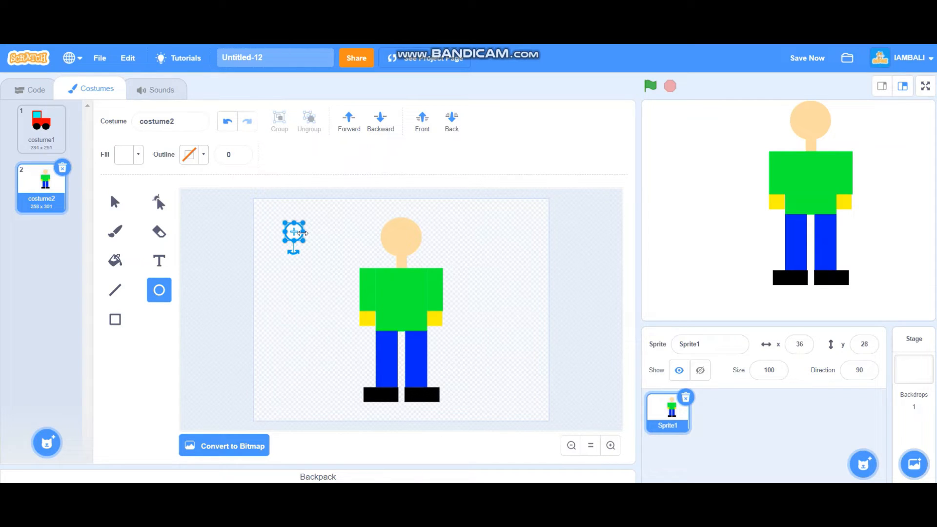
Step: Duplicate the white circle and place the copy just to its right at the same height
key(ctrl+c)
key(ctrl+v)
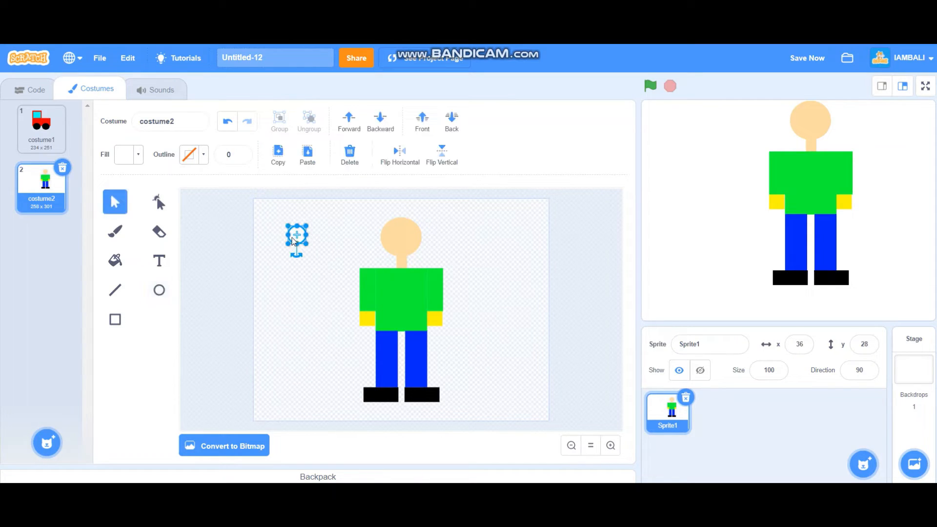
drag(297, 237, 321, 236)
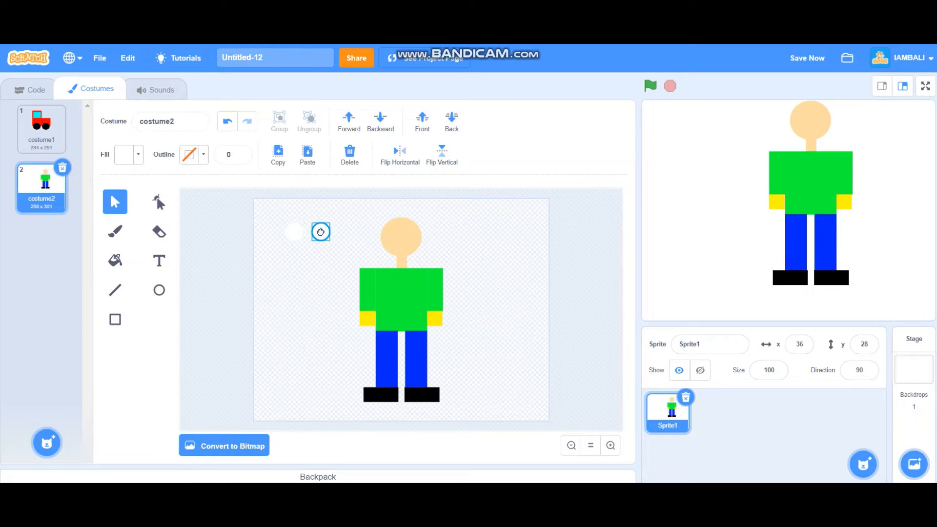
Step: Set the fill to black with brightness 0 and draw a small round pupil centered in the left white circle
click(159, 290)
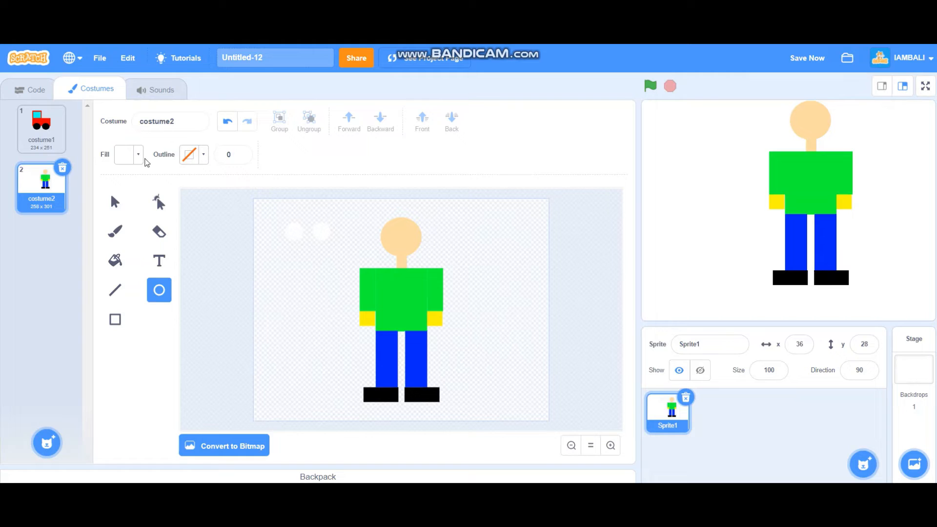
click(142, 159)
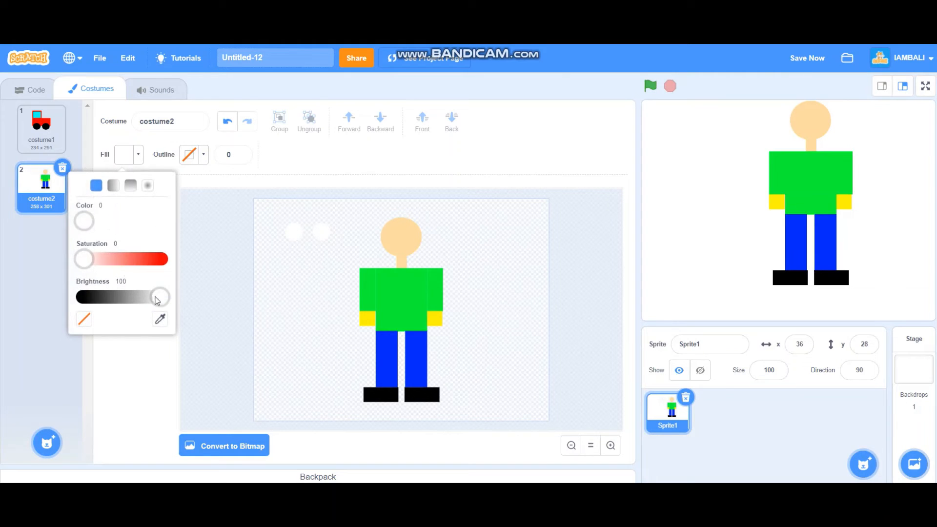
drag(157, 296, 81, 296)
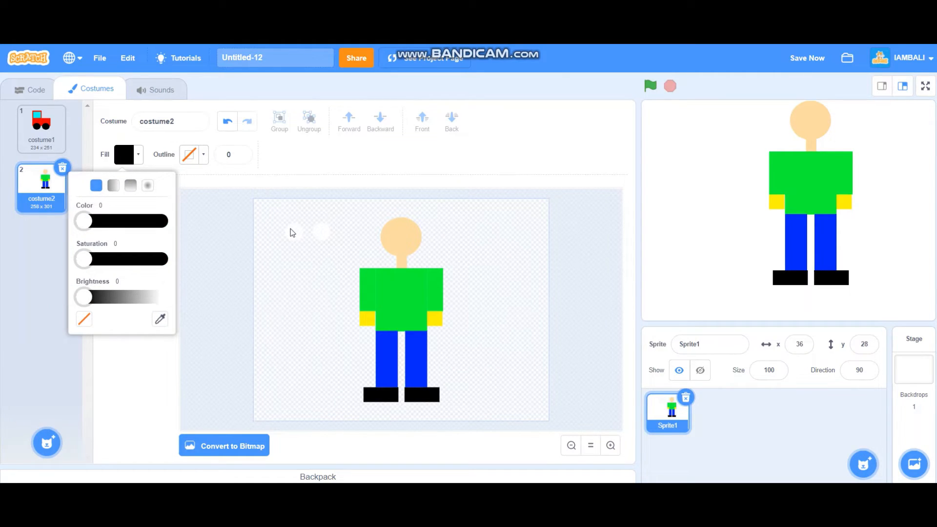
drag(291, 228, 299, 237)
key(Down)
key(Up)
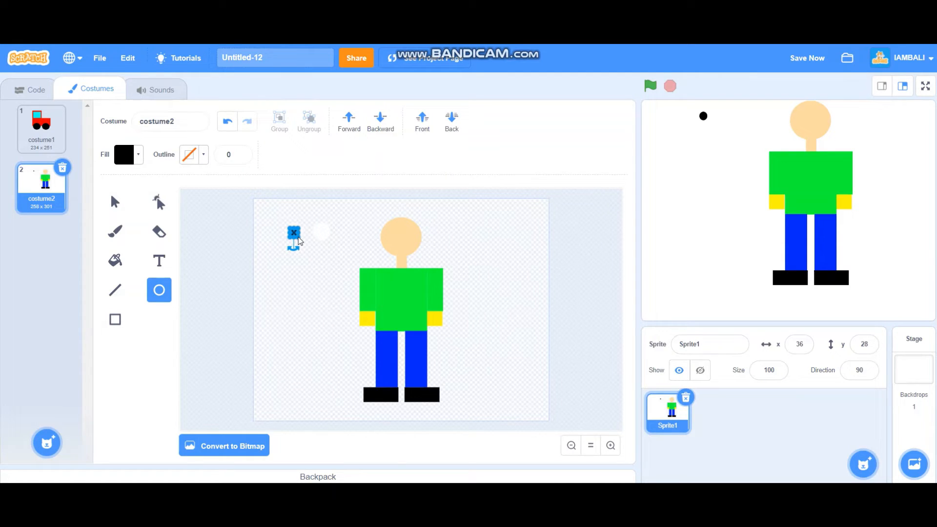
key(Right)
key(Up)
Step: Duplicate the black pupil and move the copy to the center of the right white circle
key(ctrl+v)
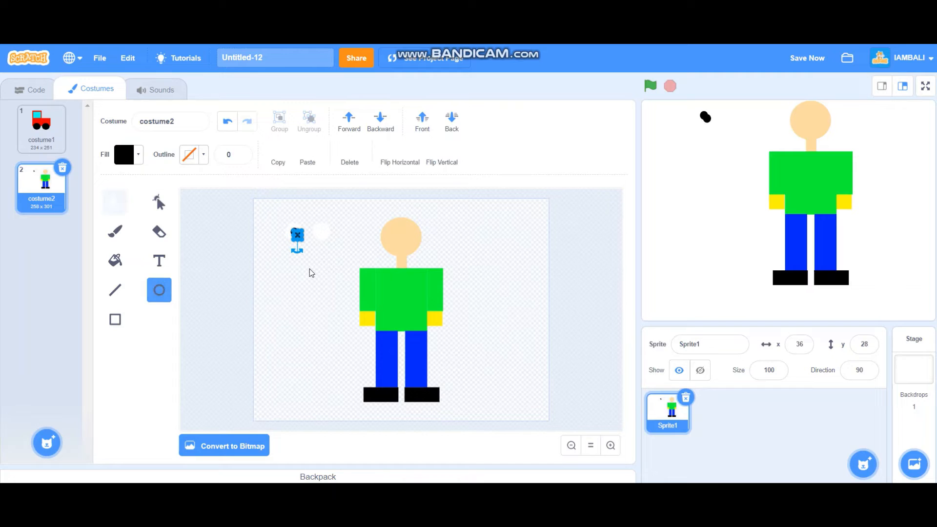
key(Right)
key(Right)
key(Right)
key(Right)
key(Right)
key(Right)
key(Right)
key(Right)
key(Right)
key(Right)
key(Right)
key(Right)
key(Right)
key(Right)
key(Right)
key(Right)
key(Right)
key(Right)
key(Right)
key(Right)
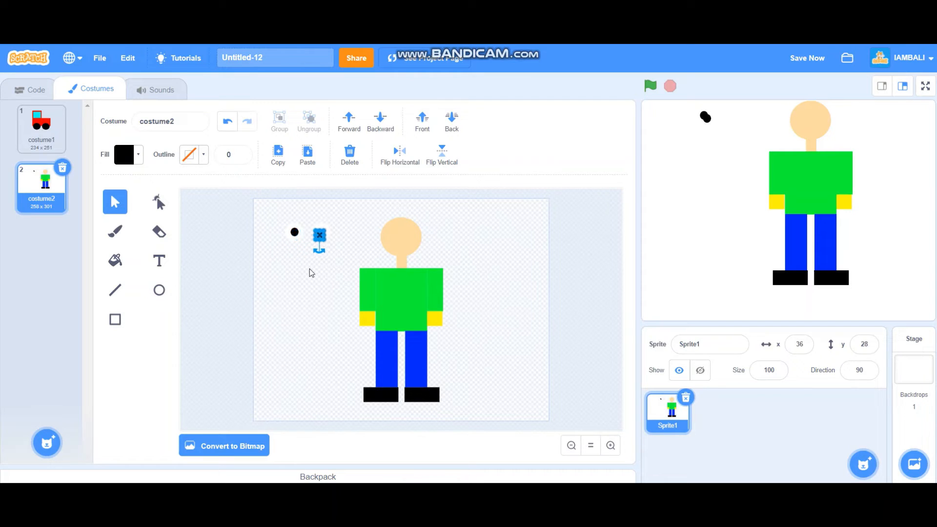
key(Up)
key(Up)
key(Up)
key(Up)
key(Up)
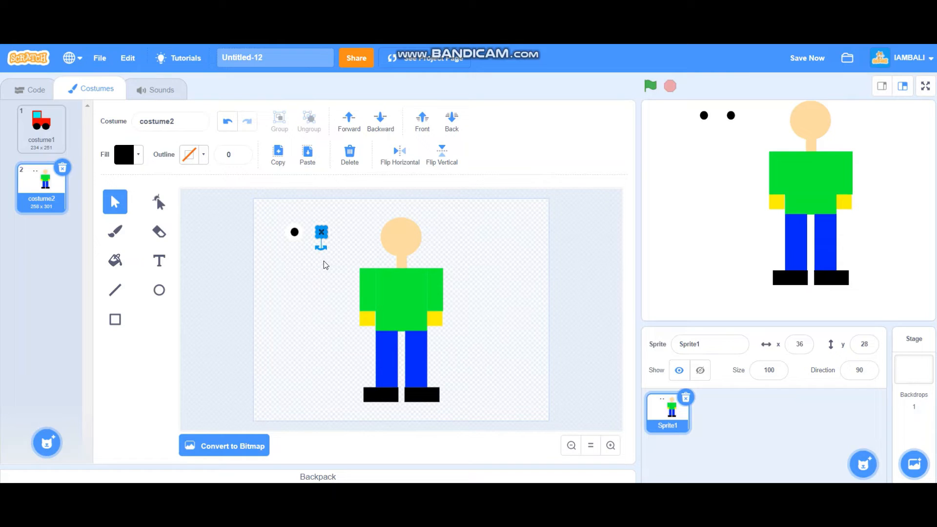
click(323, 261)
drag(279, 221, 341, 252)
click(303, 246)
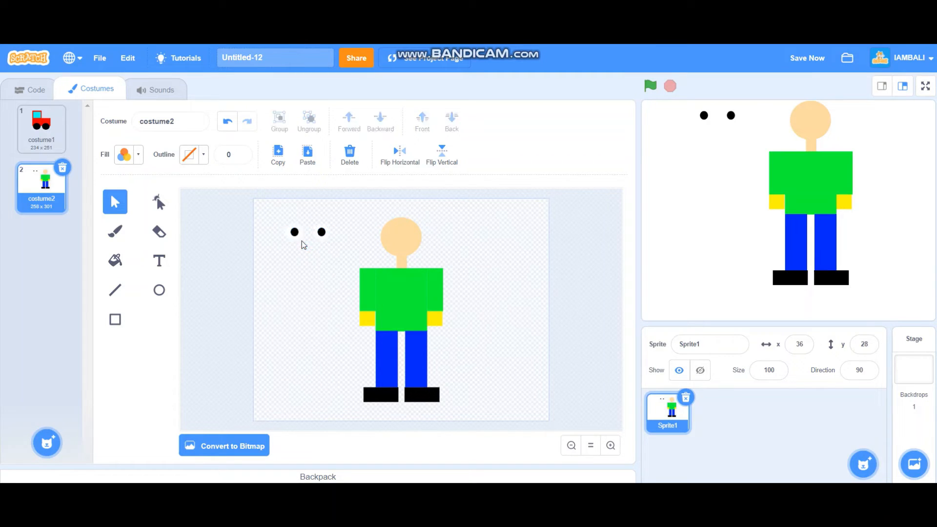
click(294, 231)
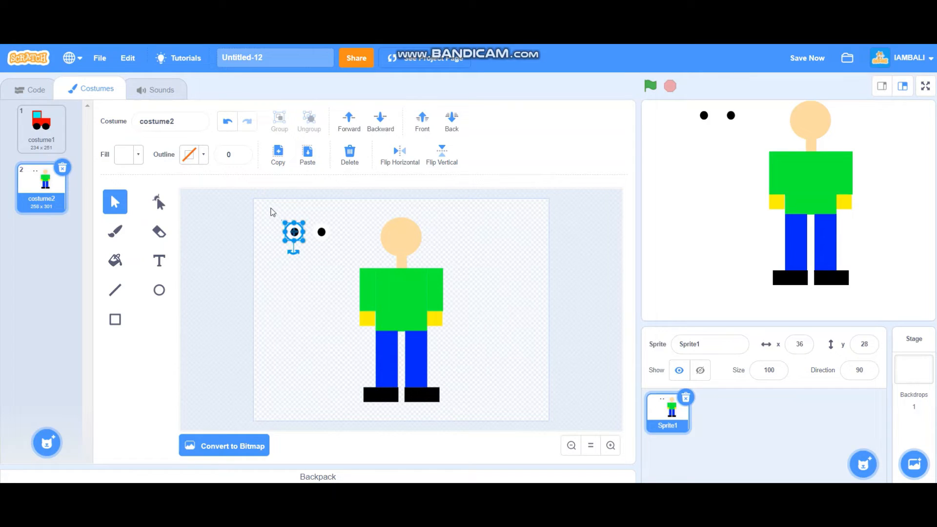
drag(270, 209, 320, 254)
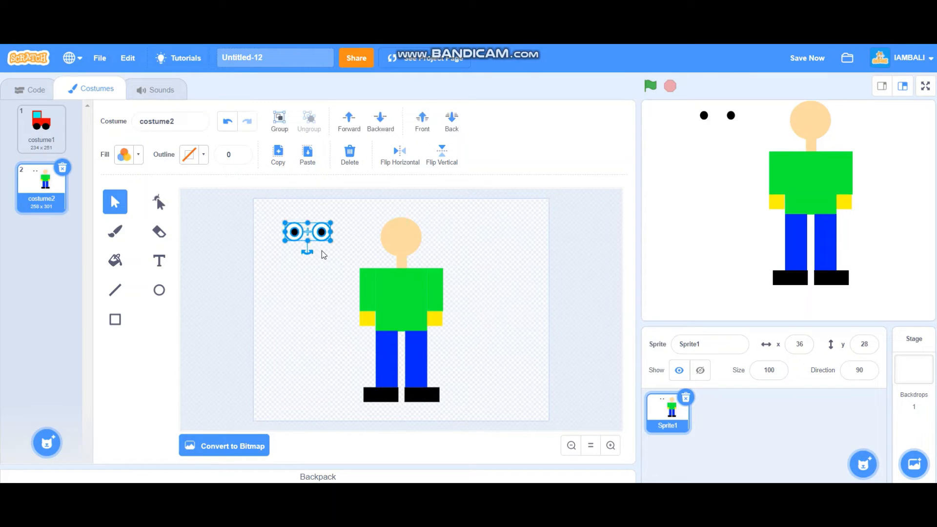
click(348, 261)
Step: Shrink the right eye's white circle and pupil together and place them on the right half of the head
click(311, 221)
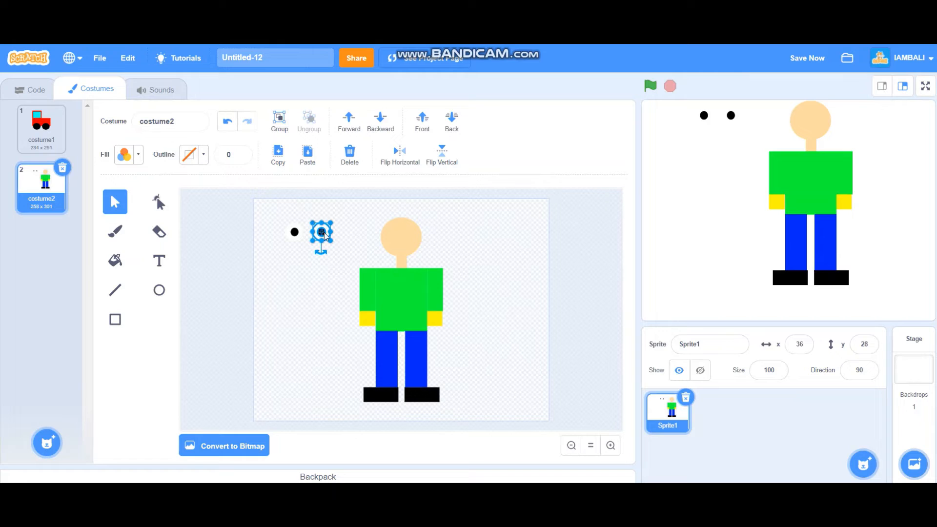
drag(317, 239, 415, 239)
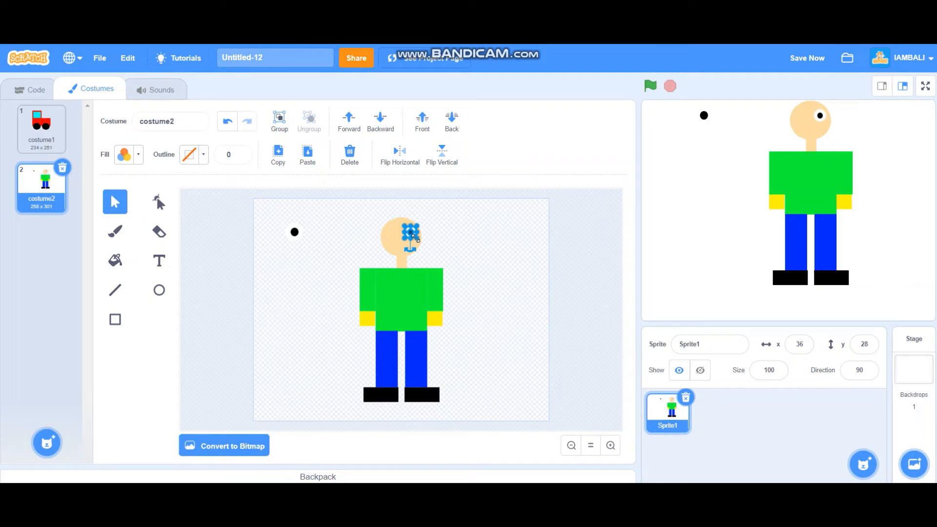
click(455, 245)
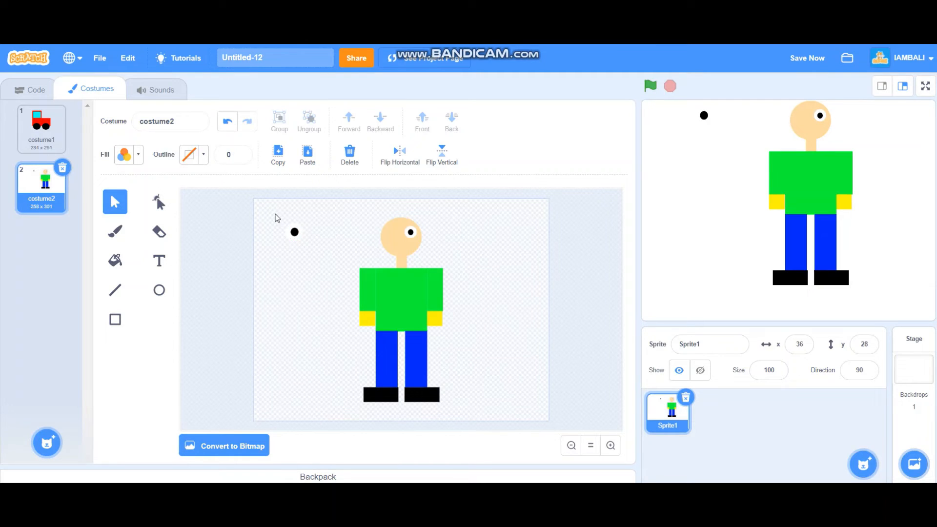
Step: Shrink the remaining eye's circle and pupil together and place them on the left half of the head, level with the other eye
drag(274, 214, 325, 244)
mouse_move(386, 244)
mouse_down()
mouse_move(403, 243)
mouse_move(393, 236)
mouse_up()
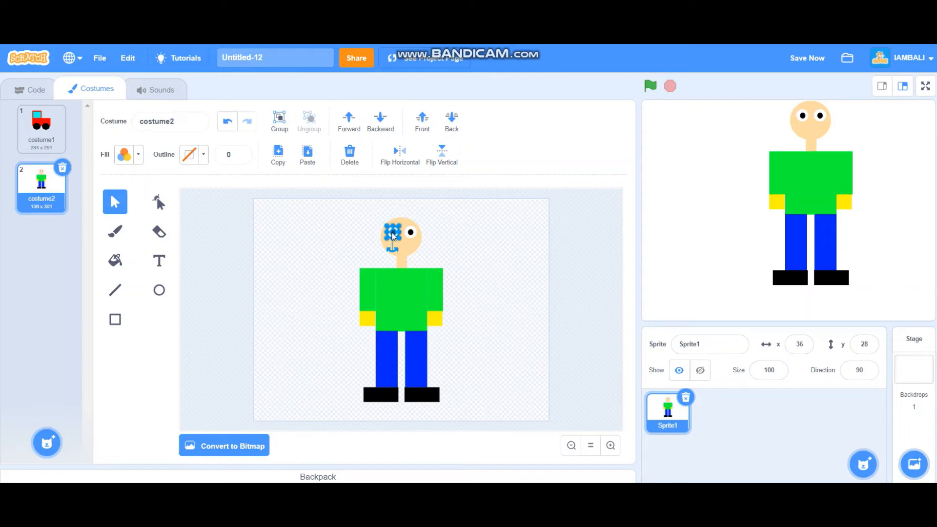
click(507, 243)
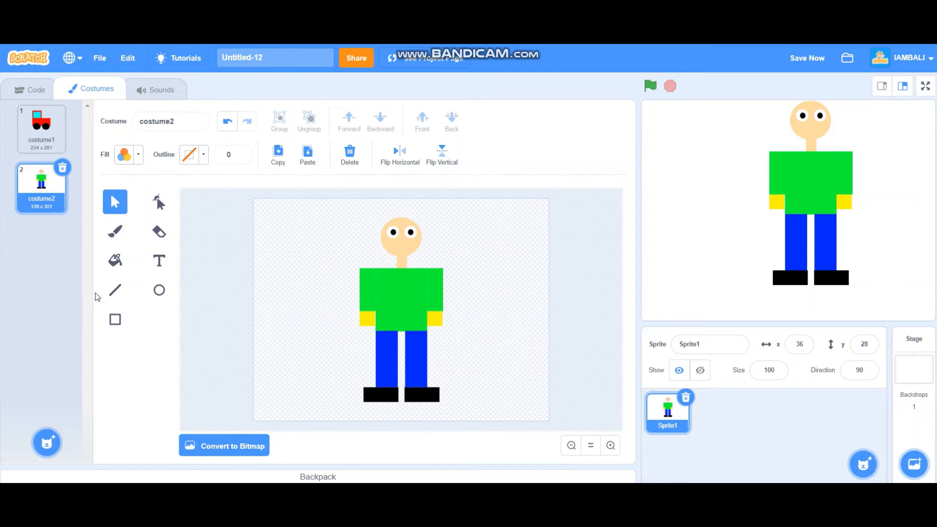
Step: Draw an angled black nose between and just below the eyes with the Line tool, using an outline width of 5
click(115, 290)
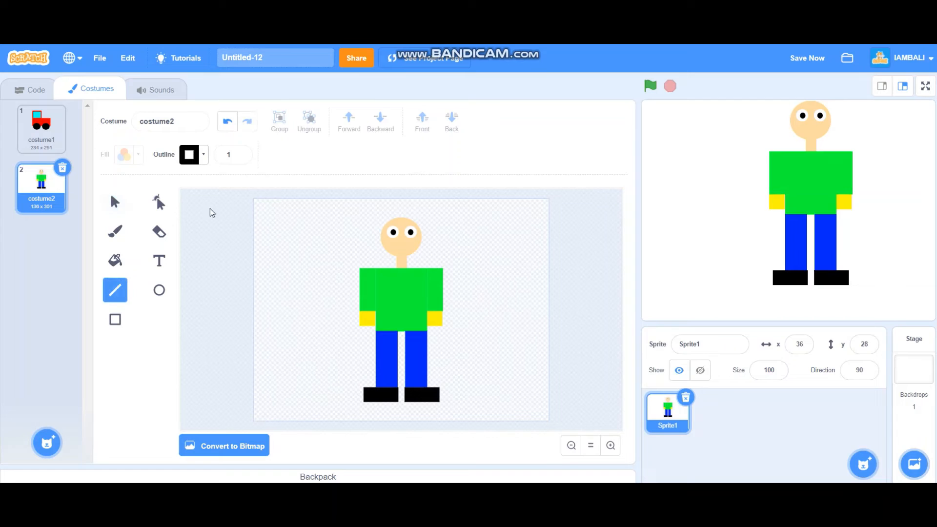
click(240, 153)
click(240, 152)
click(240, 152)
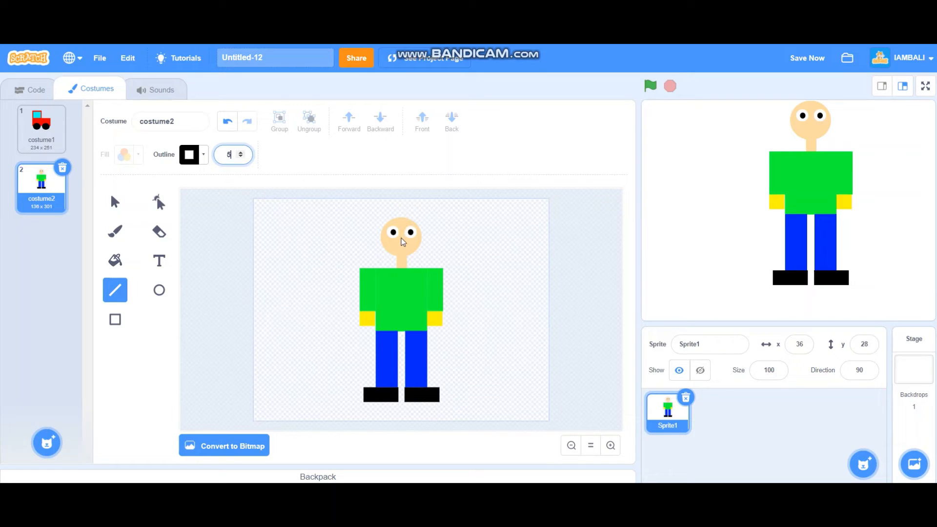
drag(401, 235, 409, 243)
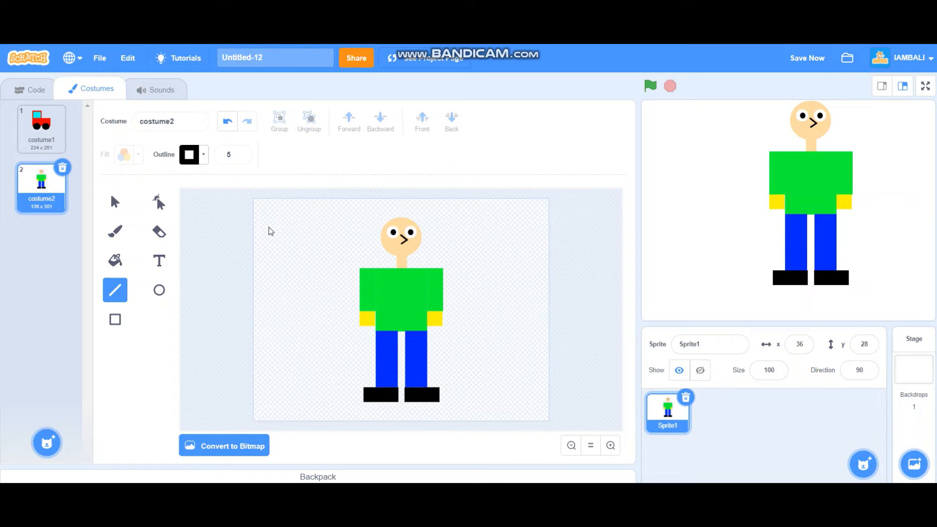
Step: Draw a horizontal black line beside the head and bend its middle downward into a curve with the Reshape tool
drag(333, 230, 337, 227)
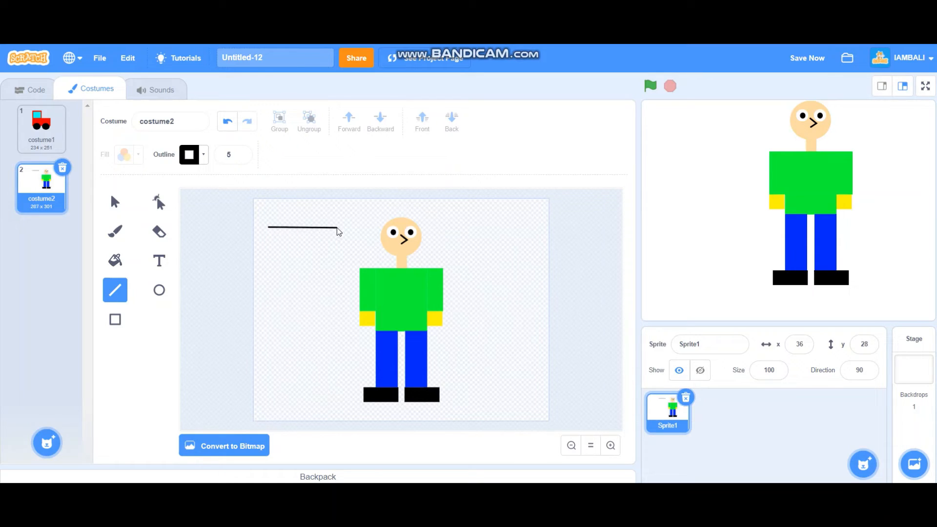
click(159, 204)
click(300, 227)
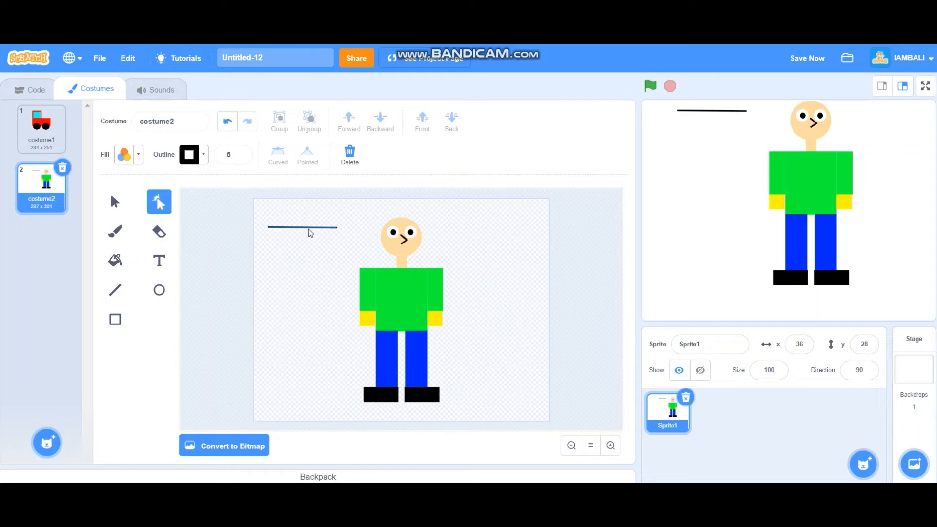
click(301, 228)
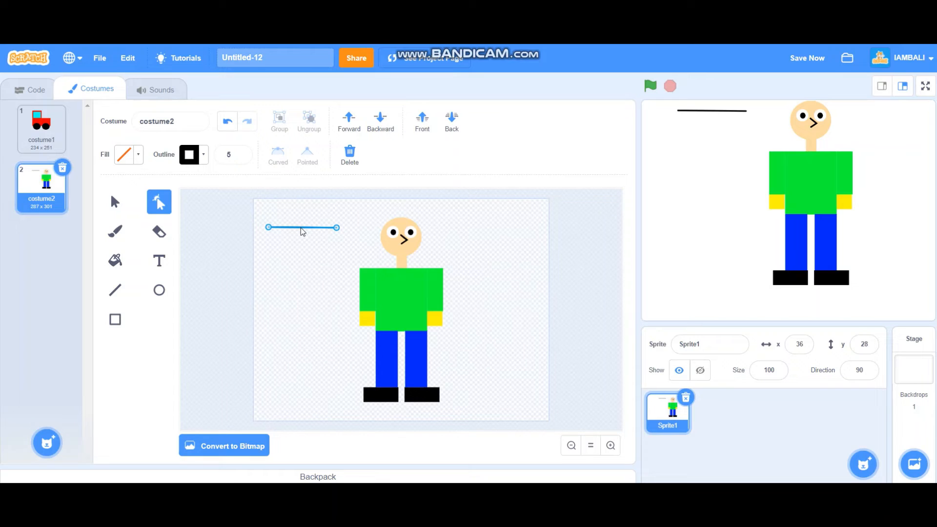
click(301, 228)
drag(301, 228, 304, 263)
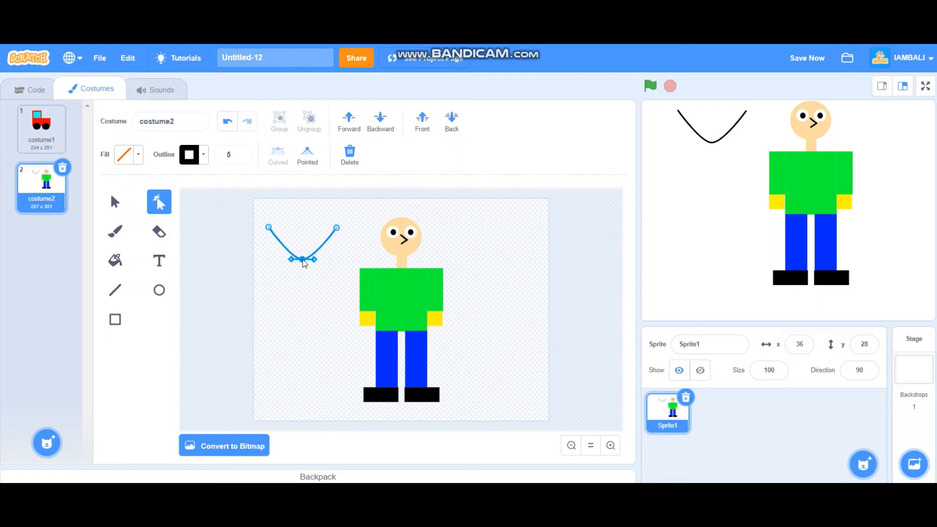
Step: Add a curve point on each side of the bent line and push them outward to form a rounded smile
click(323, 244)
drag(326, 248, 327, 249)
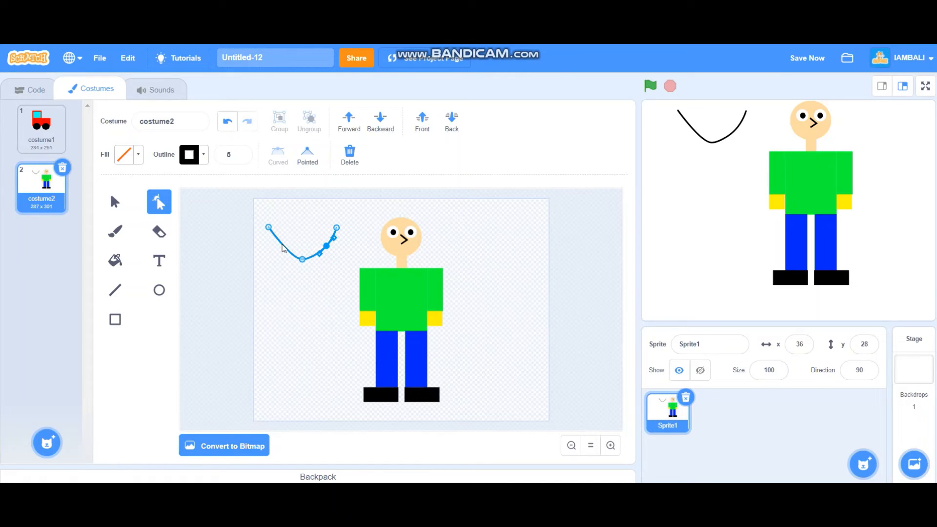
click(280, 249)
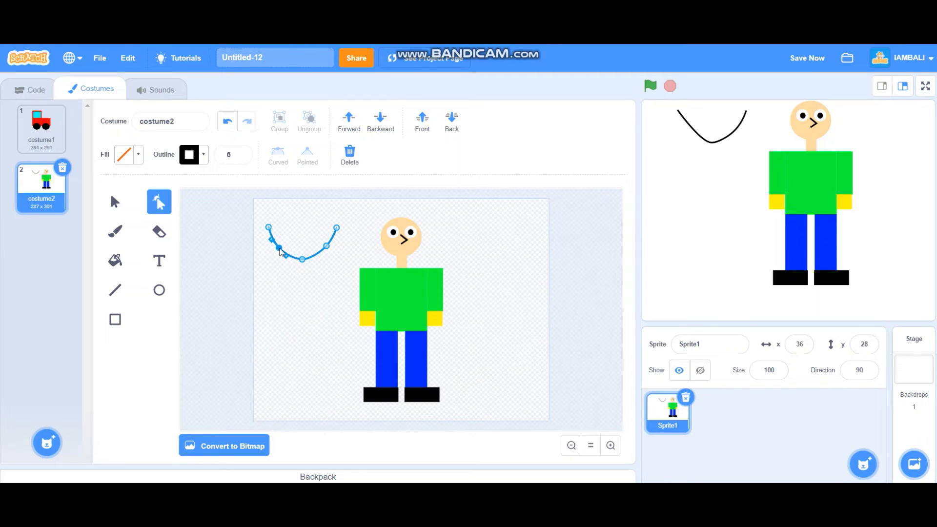
click(295, 245)
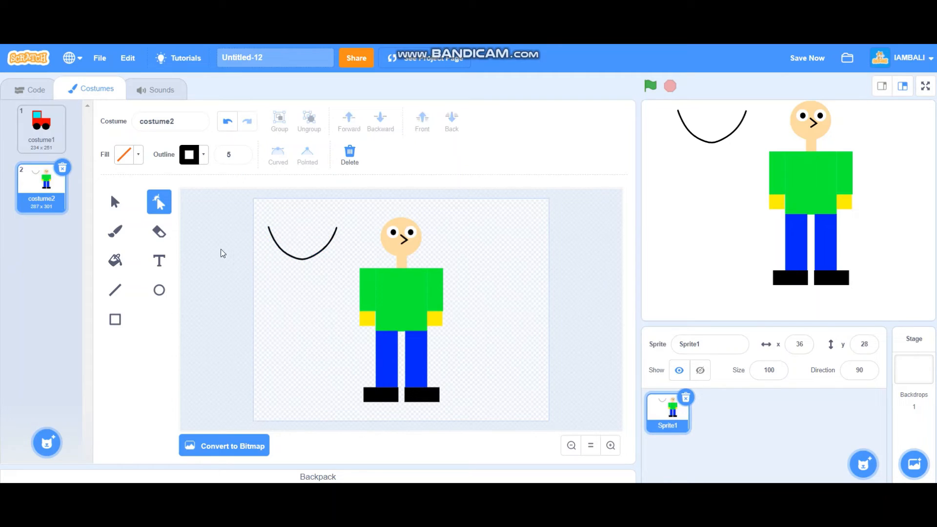
Step: Shrink the smile and position it on the lower half of the face, centered below the nose
click(113, 199)
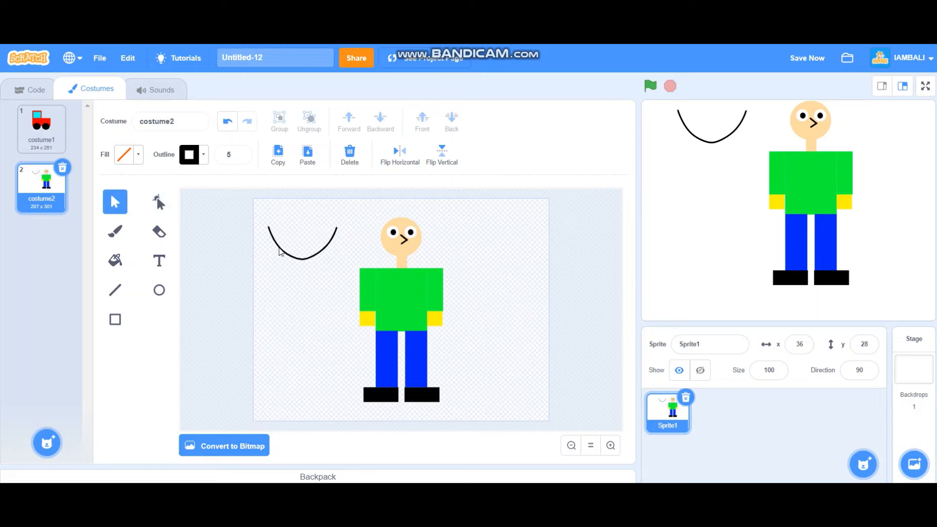
click(287, 256)
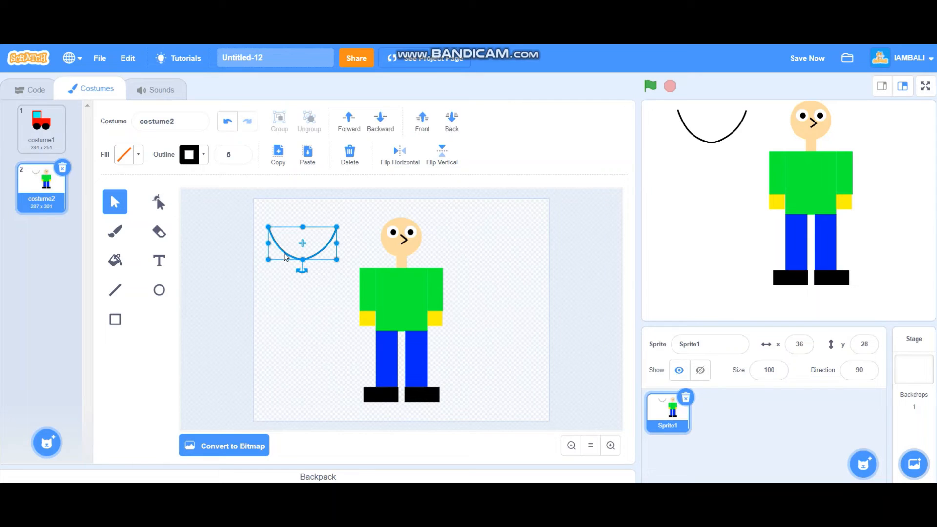
drag(287, 256, 395, 253)
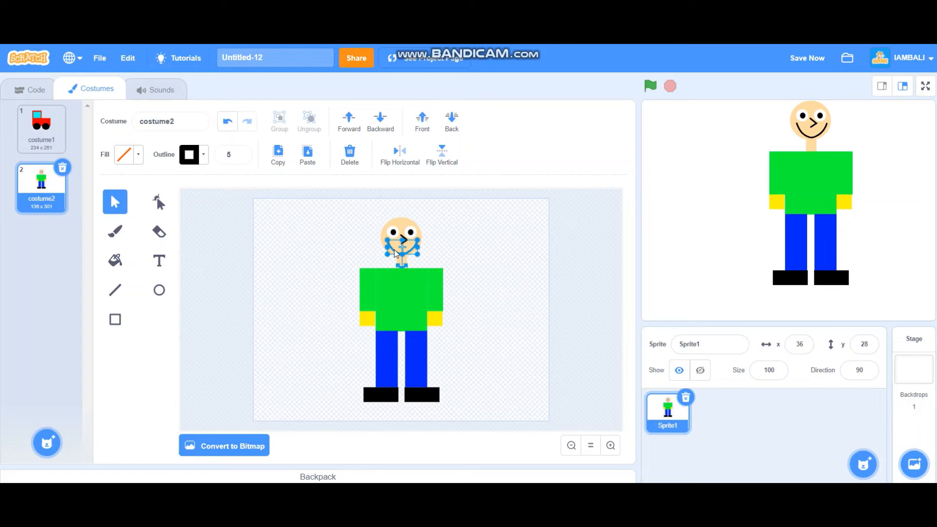
drag(417, 254, 413, 252)
key(Right)
key(Right)
key(Right)
key(Right)
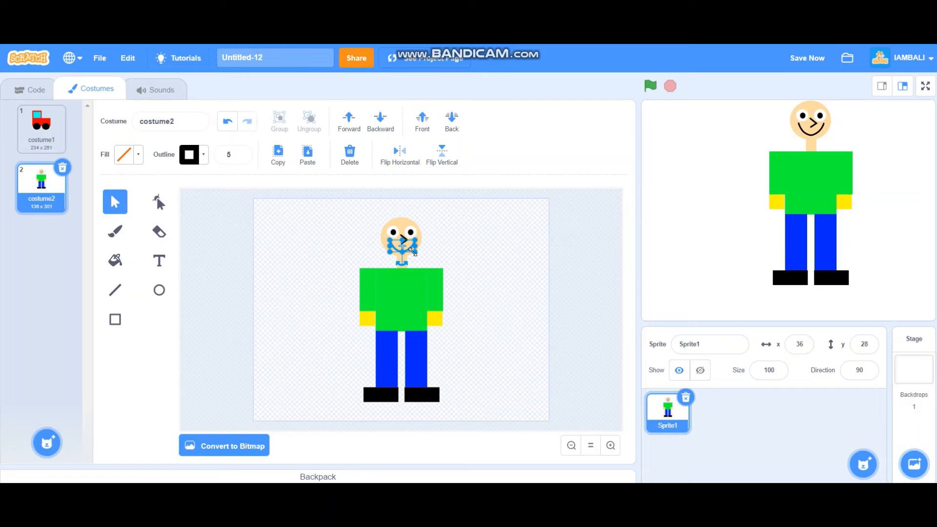
key(Up)
key(Up)
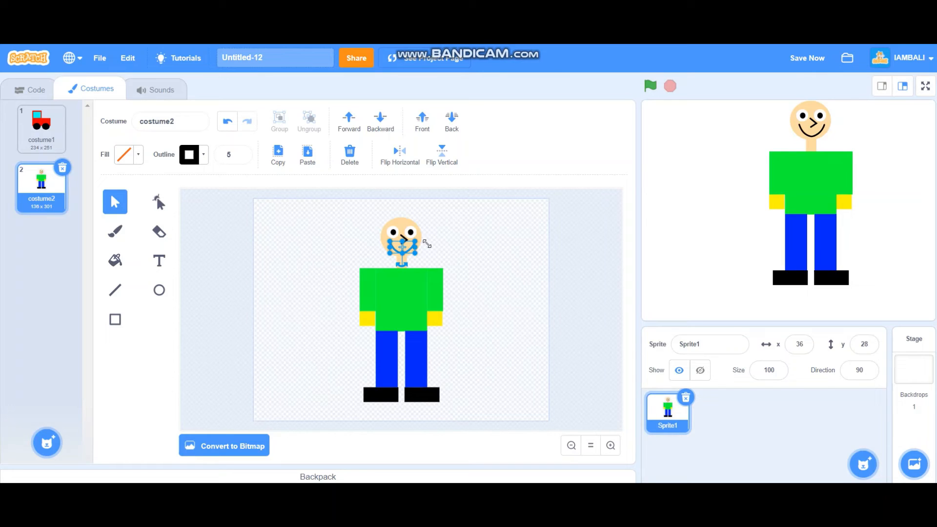
click(498, 236)
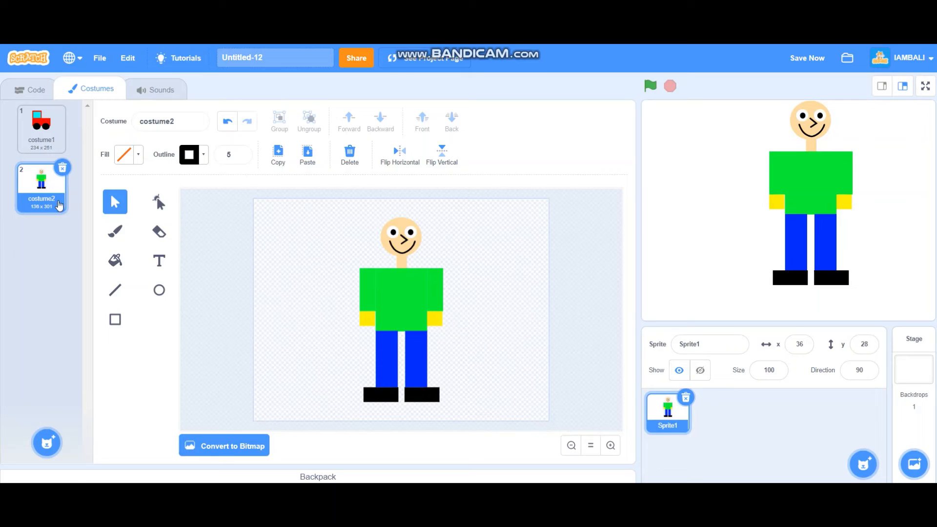
Step: Add a third, blank costume and draw a small red square with a black outline of width 5 on its left half
mouse_move(46, 443)
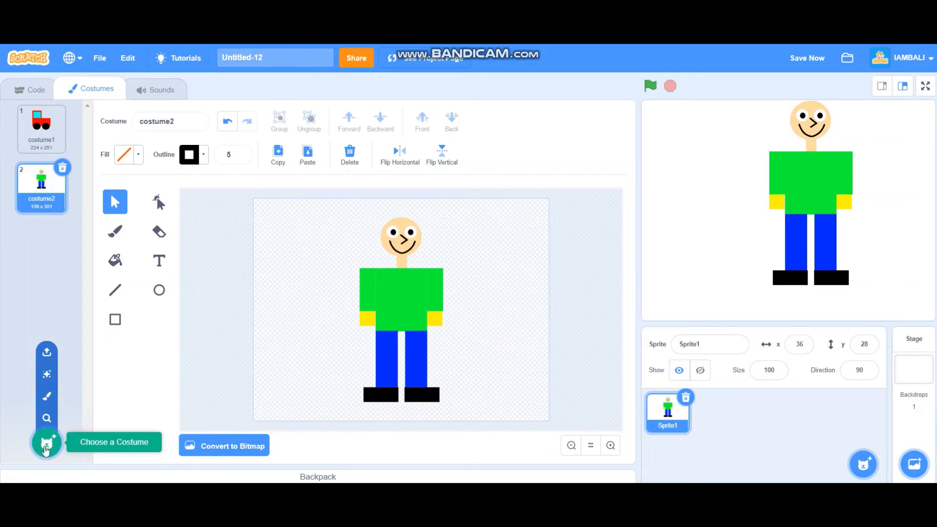
click(45, 400)
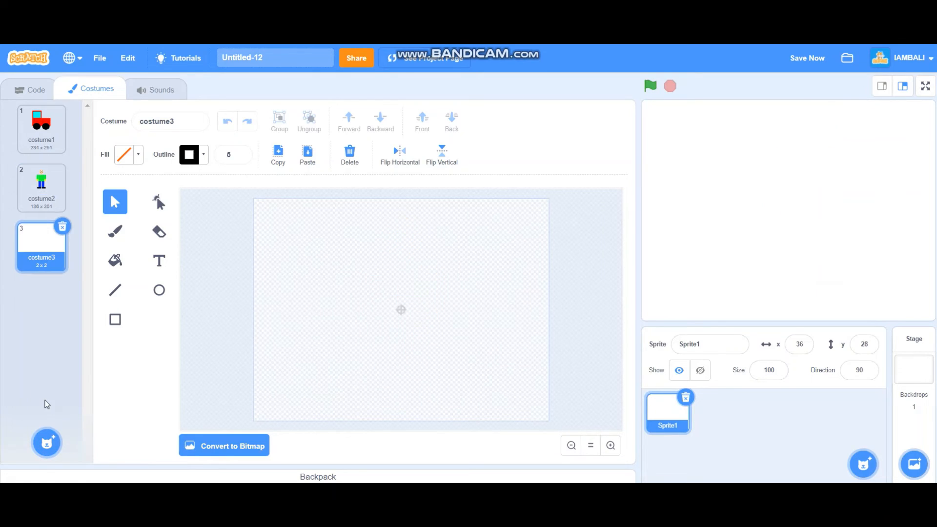
click(116, 316)
click(135, 155)
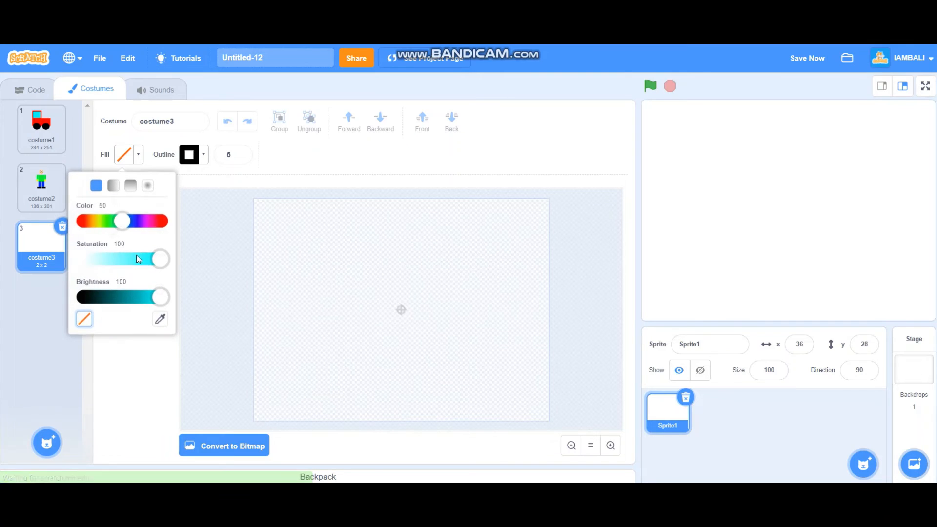
click(192, 223)
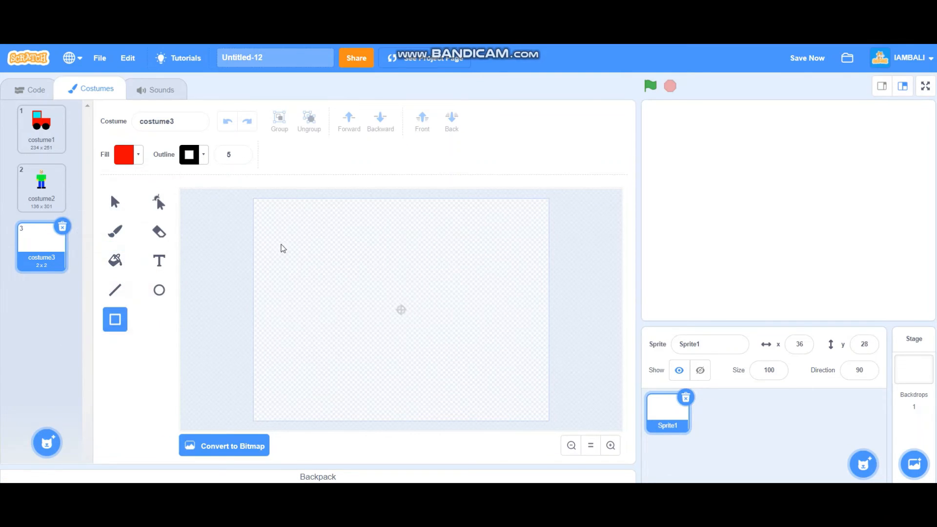
drag(284, 254, 323, 287)
drag(337, 305, 335, 306)
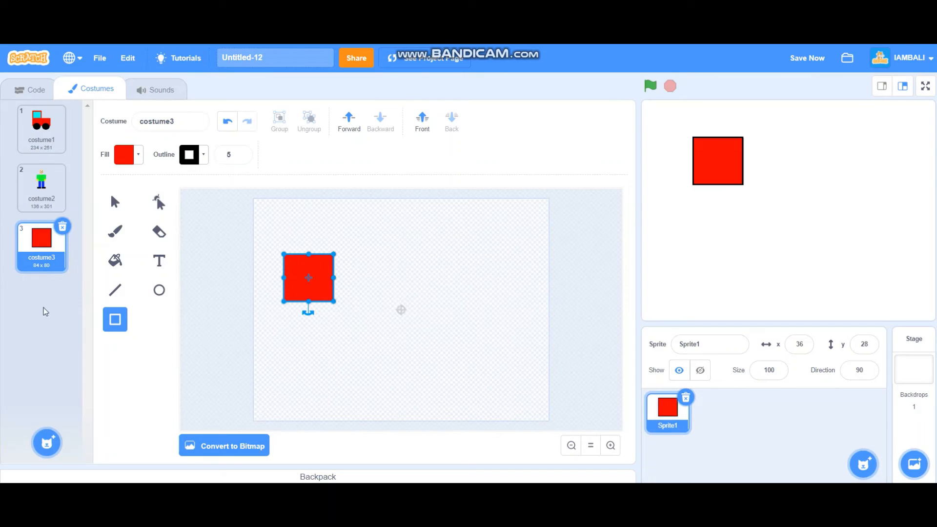
Step: Reshape the red square into a triangle pointing right by pulling its right corners to mid-height
click(159, 203)
click(330, 264)
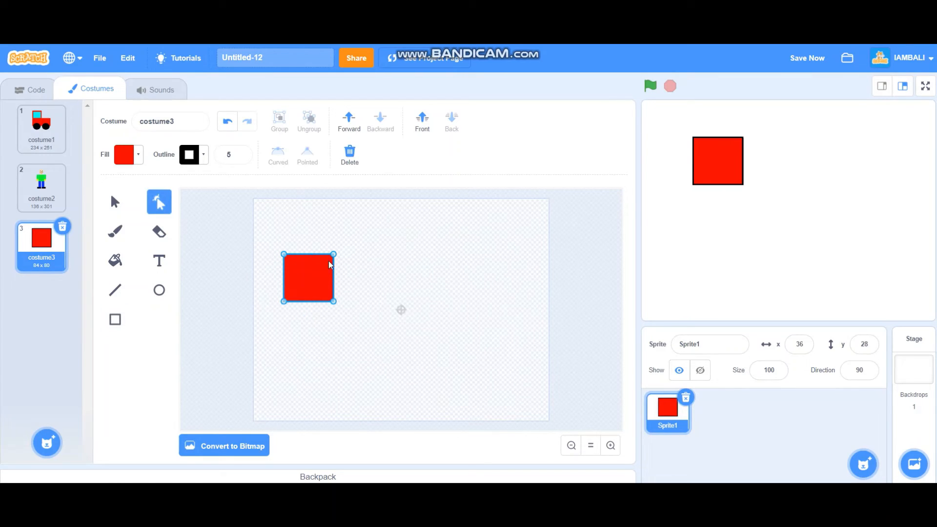
drag(335, 256, 336, 281)
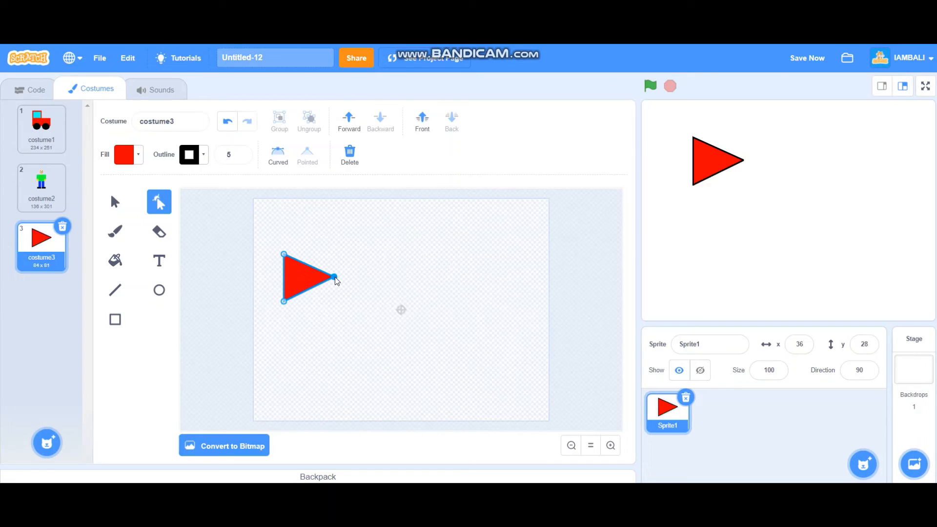
click(351, 282)
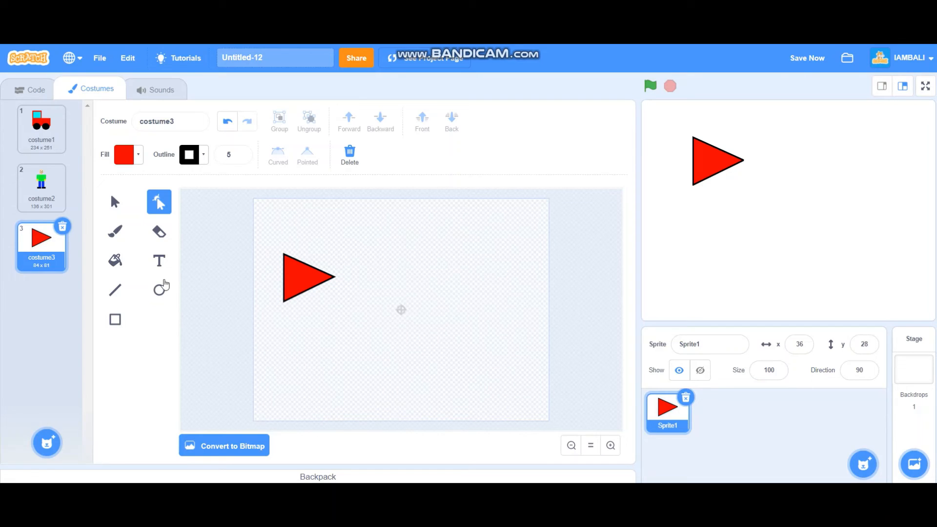
Step: Draw a red oval fish body over the triangle's tip and nudge it up and left to line up with the tail
click(159, 290)
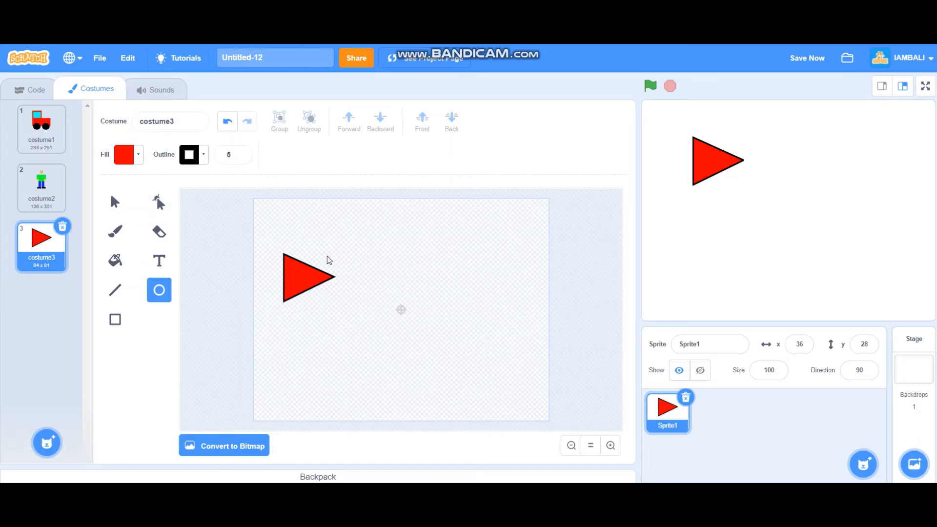
drag(321, 254, 417, 311)
key(Up)
key(Up)
key(Up)
key(Up)
key(Up)
key(Up)
key(Up)
key(Up)
key(Up)
key(Up)
key(Up)
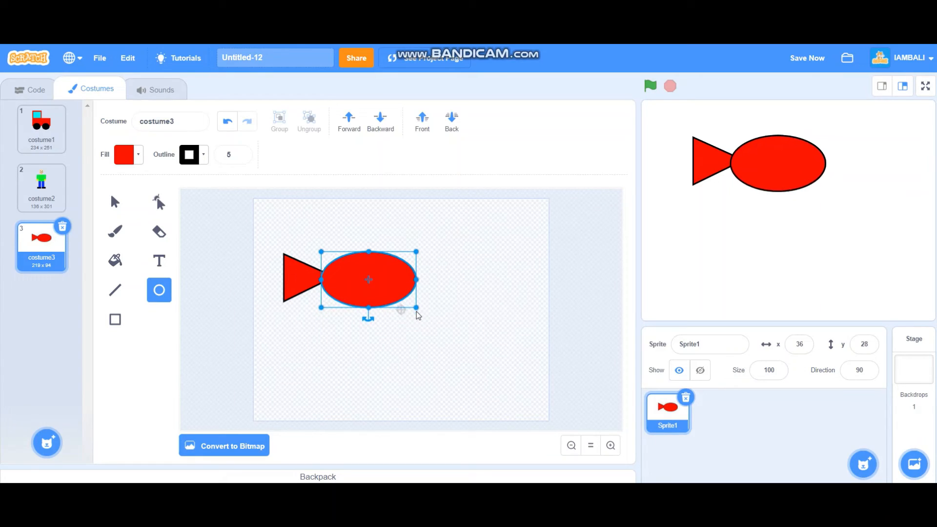
key(Left)
key(Left)
key(Left)
key(Left)
key(Left)
key(Left)
key(Left)
key(Left)
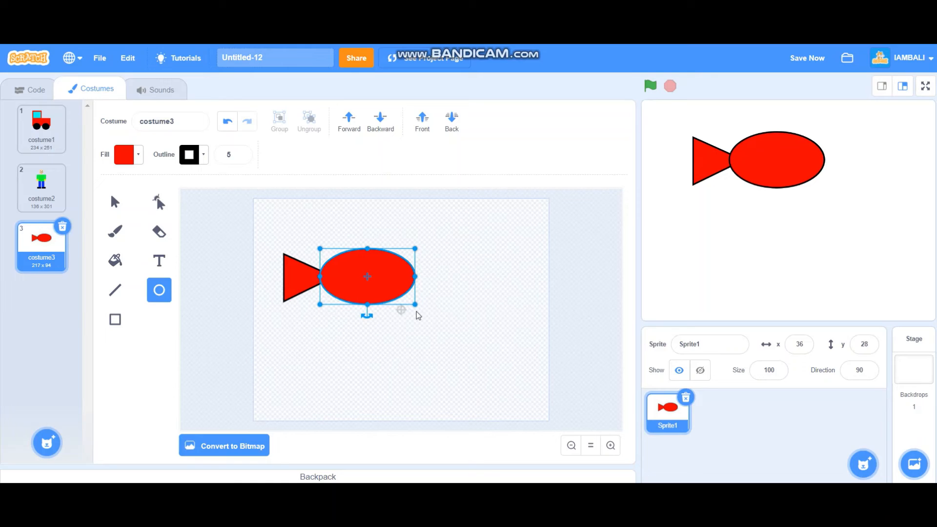
click(351, 296)
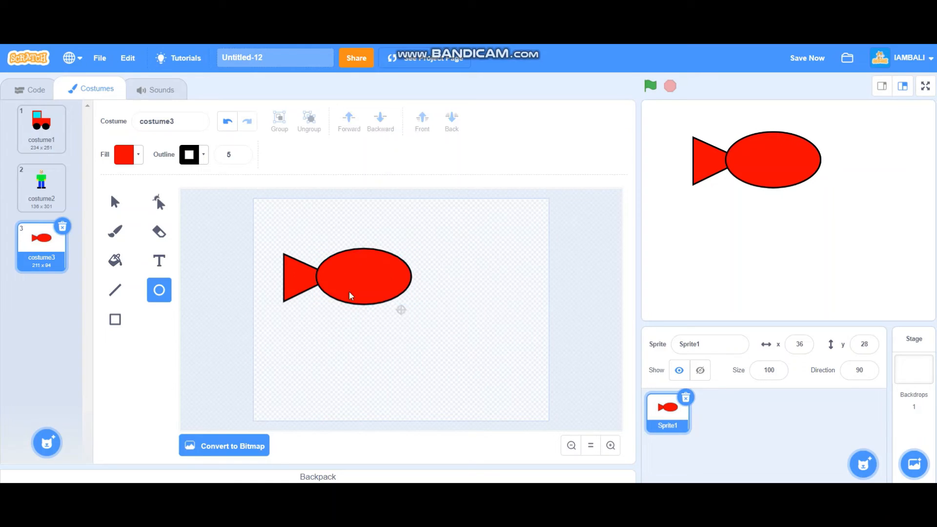
Step: Erase a mouth notch in the front end of the fish's body and draw a small blue circle, color 65, above it as the eye
click(159, 234)
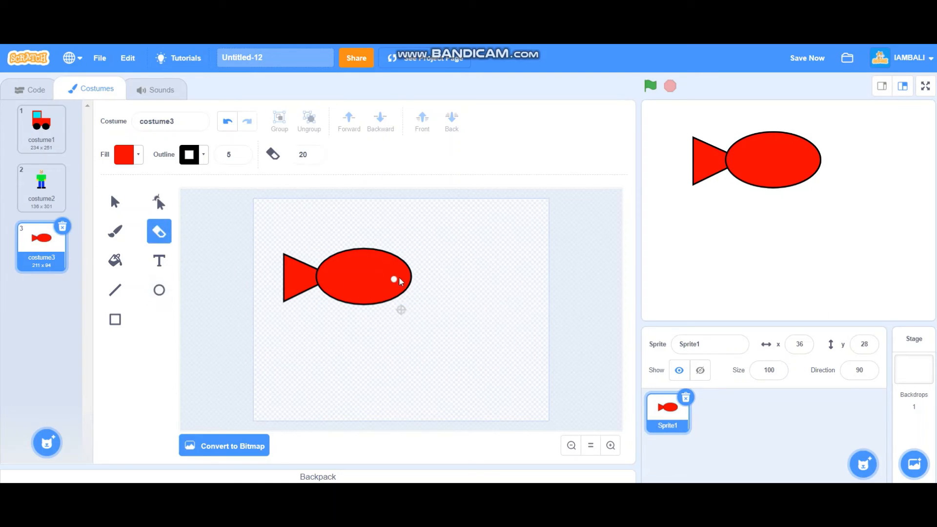
mouse_move(400, 278)
mouse_down()
mouse_move(418, 272)
mouse_move(408, 274)
mouse_move(418, 291)
mouse_move(414, 280)
mouse_up()
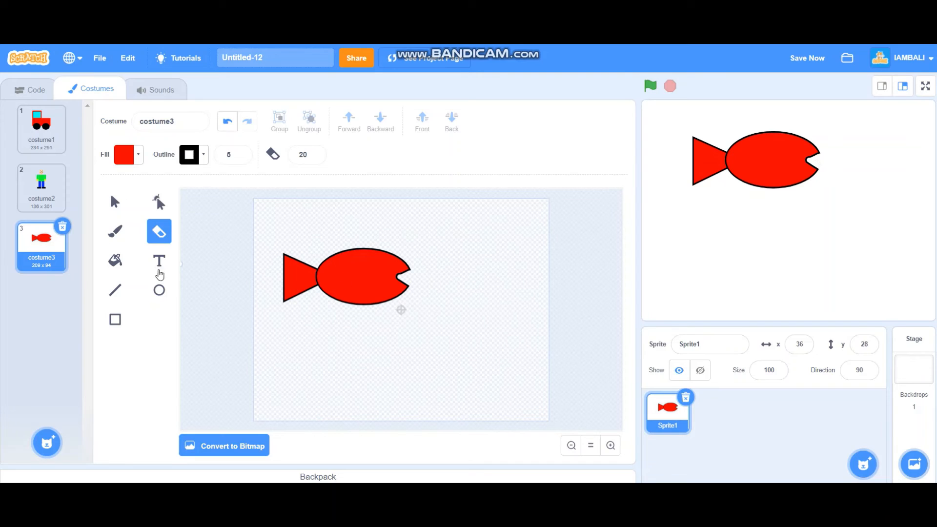
click(159, 290)
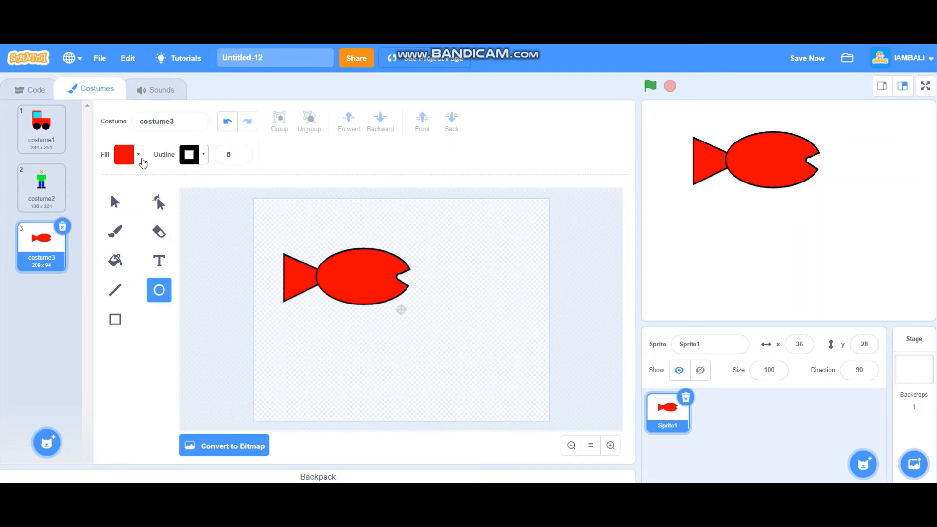
click(141, 160)
drag(90, 225, 136, 228)
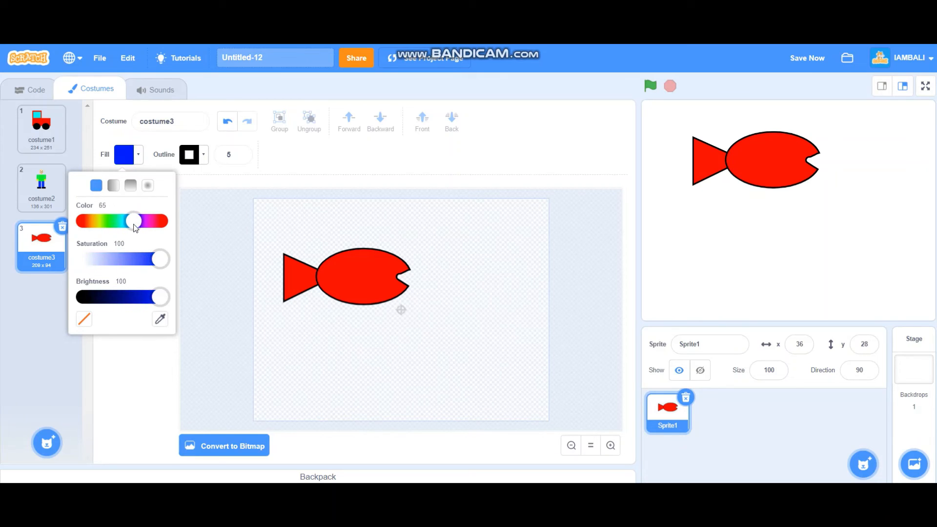
click(180, 225)
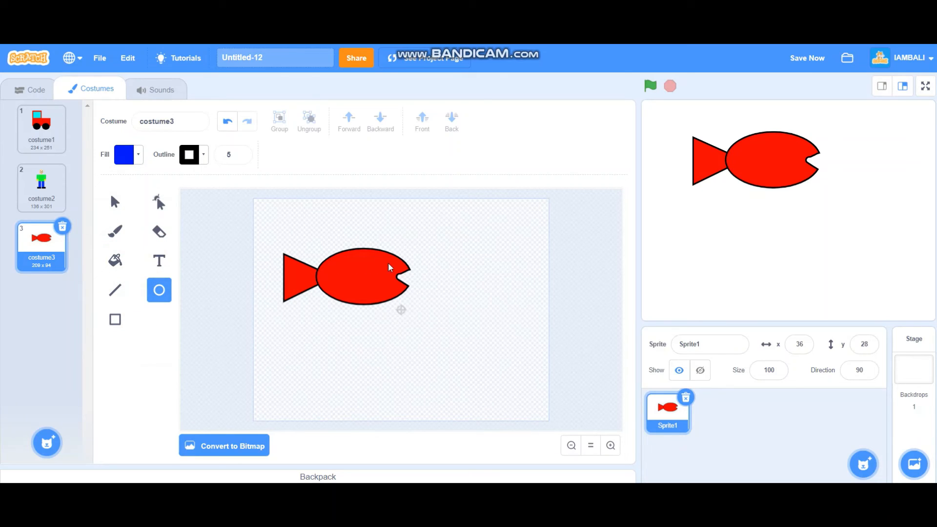
drag(394, 272, 402, 274)
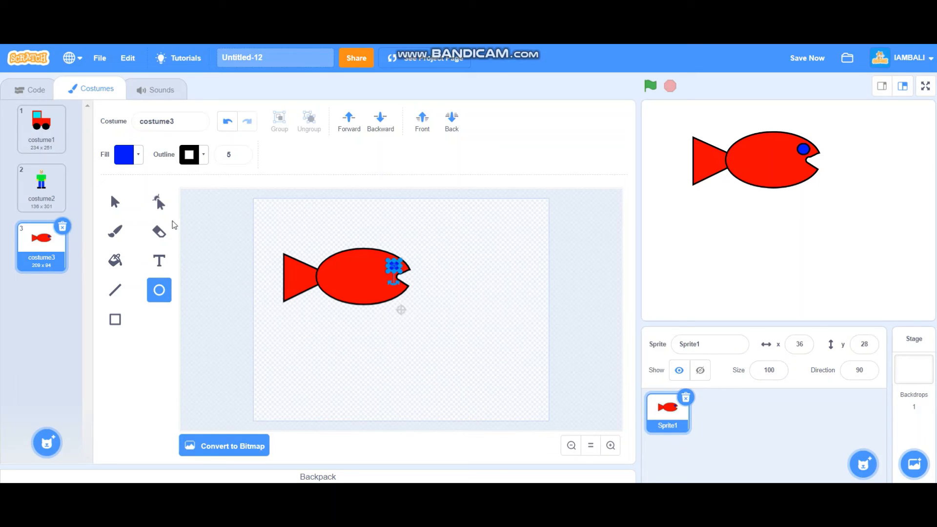
Step: Flatten the top of the fish's blue eye by lowering its upper point, and tilt the eye slightly clockwise toward the mouth
click(159, 203)
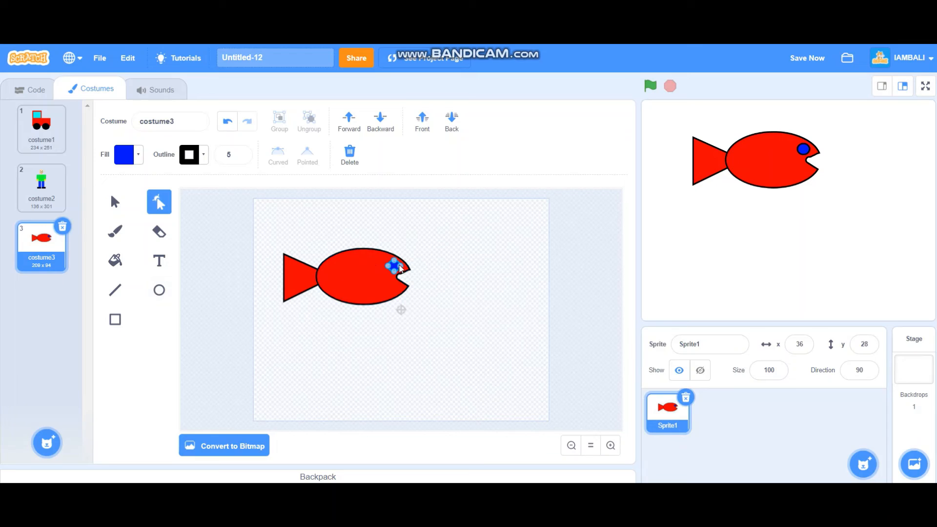
click(396, 266)
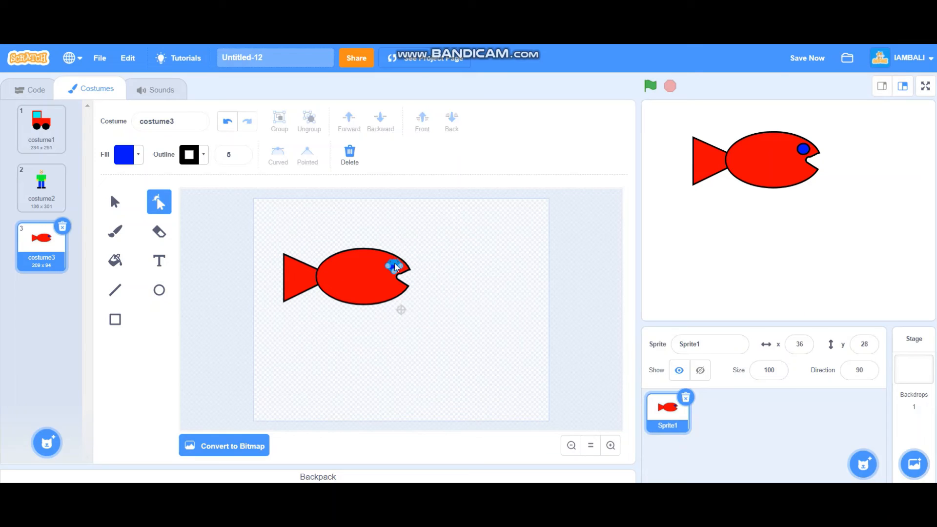
drag(395, 262, 395, 264)
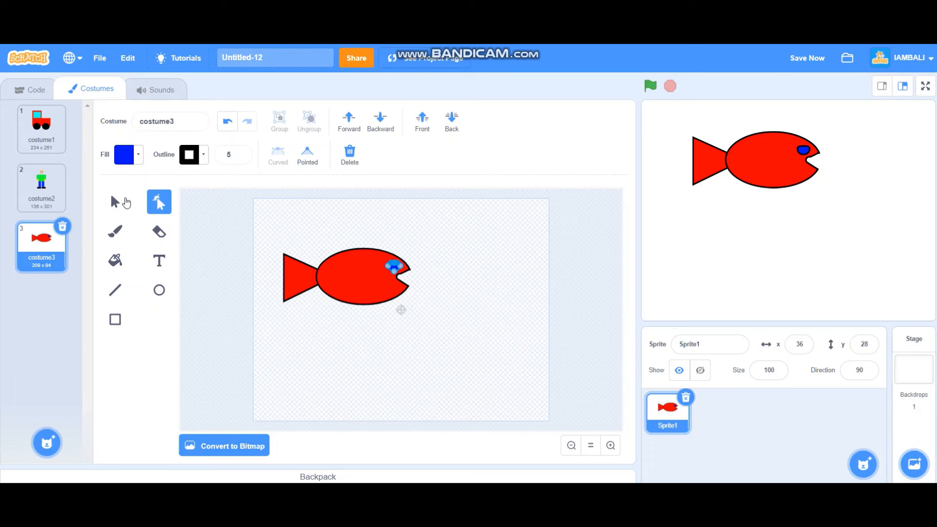
click(115, 202)
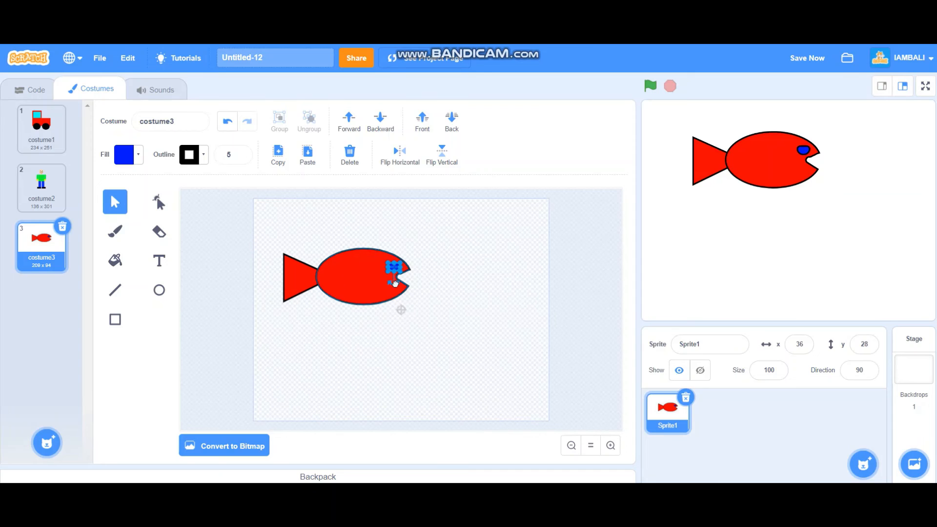
drag(395, 284, 387, 284)
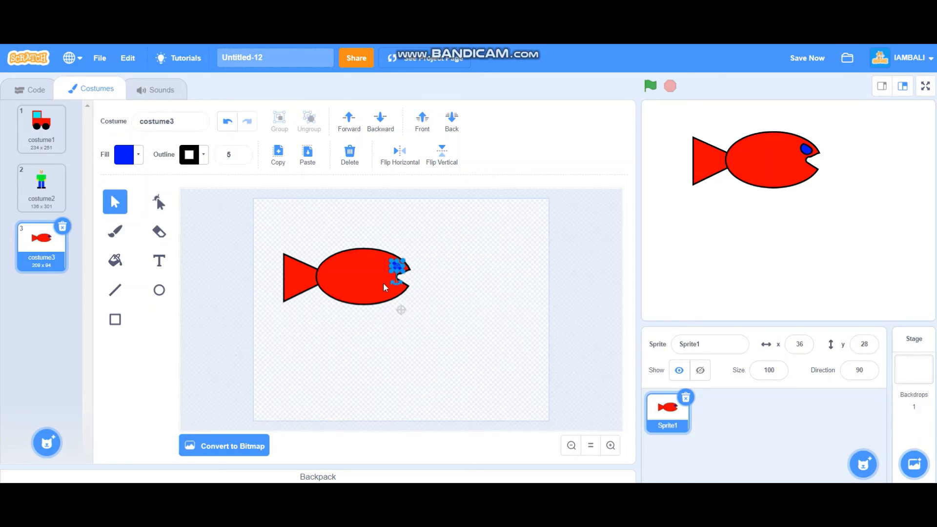
drag(383, 283, 383, 283)
click(420, 284)
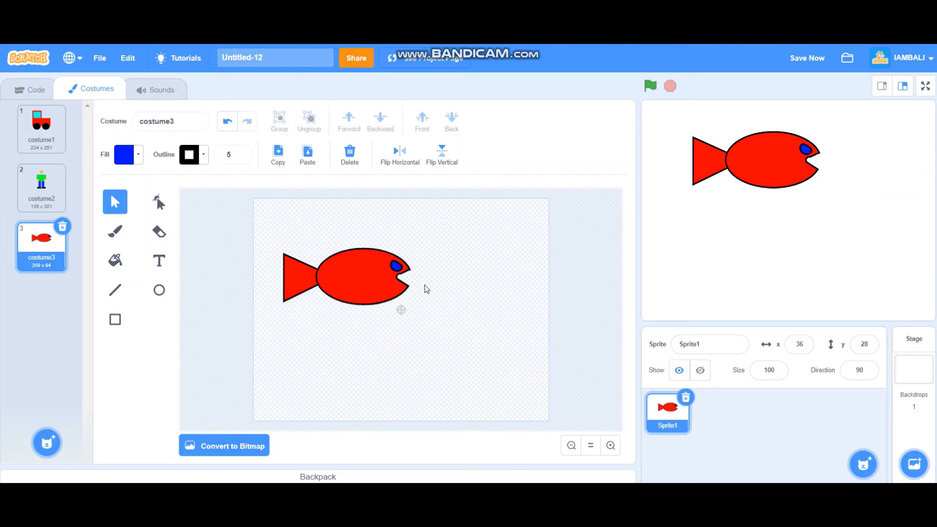
Step: Duplicate the fish's red tail triangle and move a copy to the empty area below the body
click(115, 322)
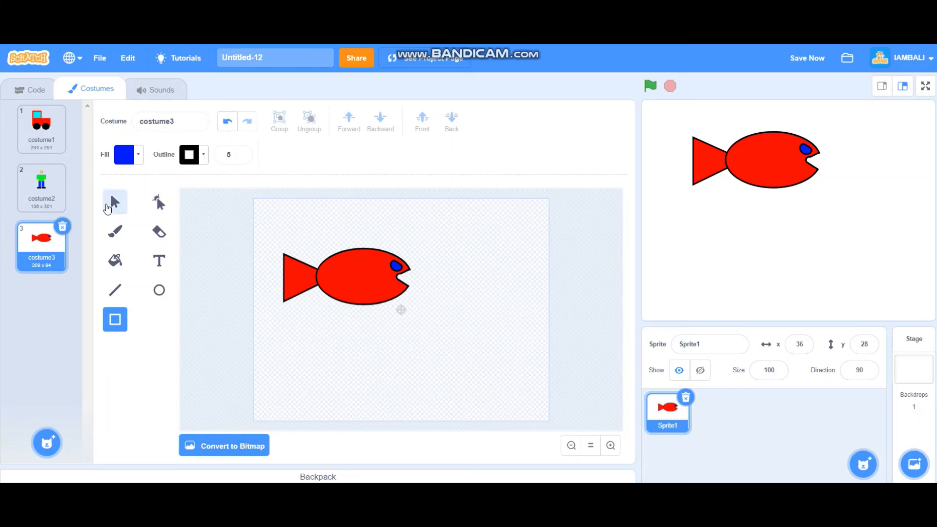
click(114, 201)
click(290, 284)
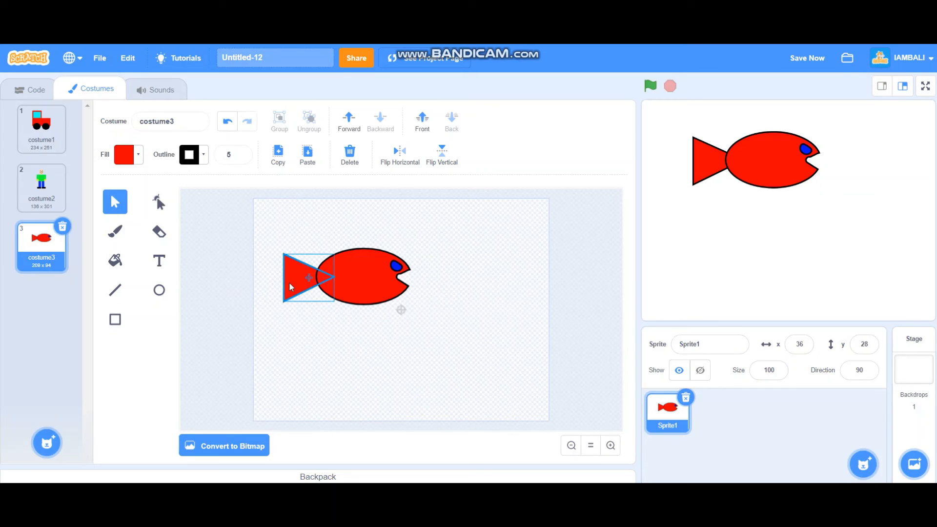
click(278, 160)
click(313, 155)
click(313, 155)
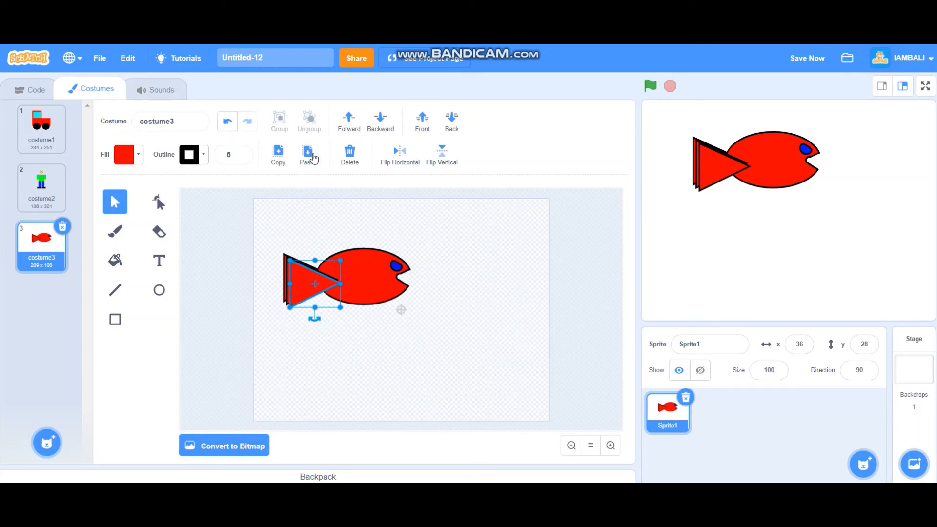
click(313, 155)
drag(318, 298, 391, 360)
Step: Reshape the triangle copy below the body by raising its front tip to just above its upper rear corner
click(159, 201)
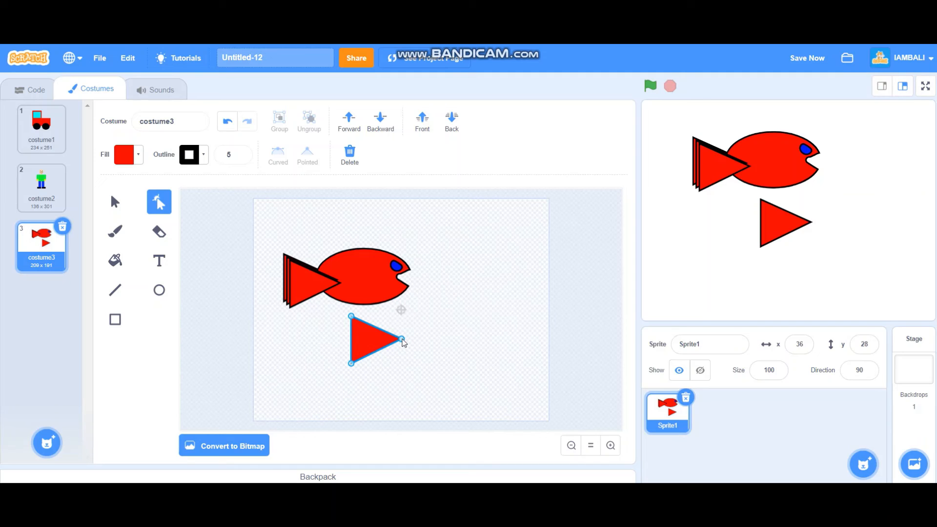
drag(393, 335, 402, 306)
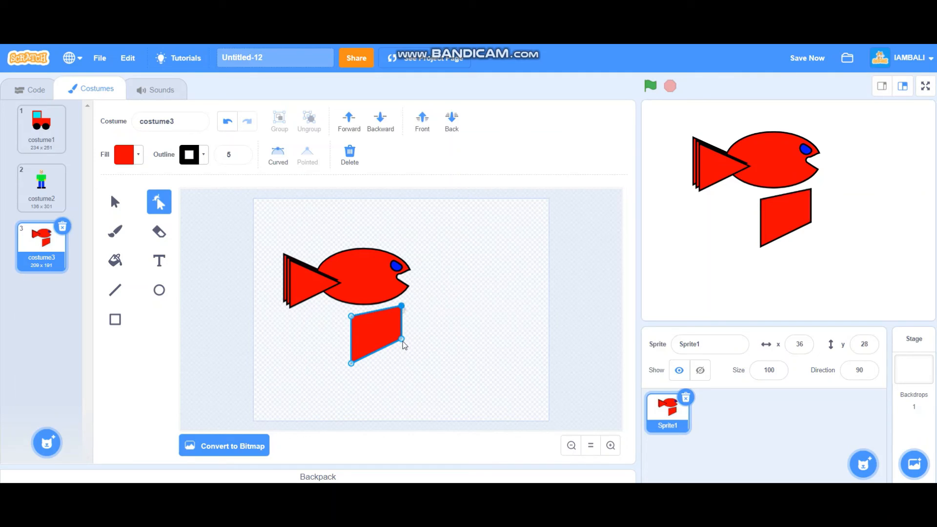
drag(402, 339, 404, 308)
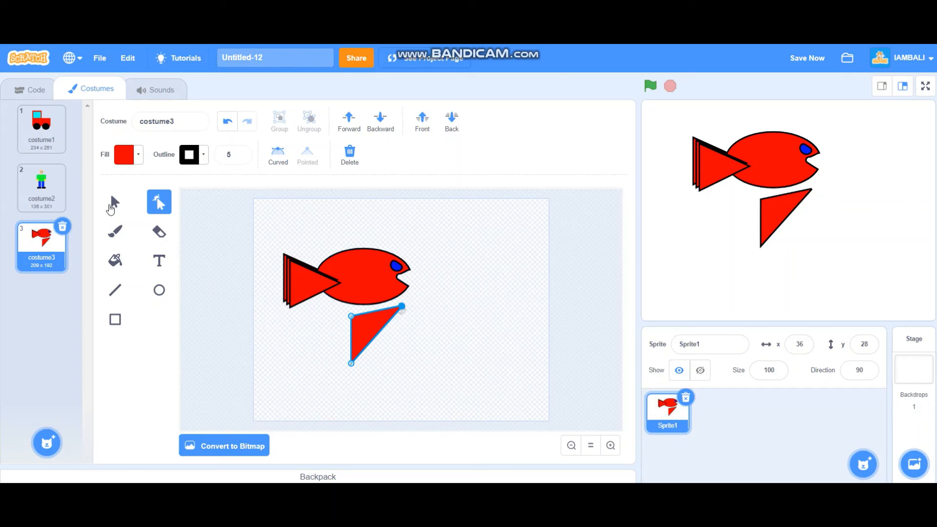
Step: Delete the two surplus triangle copies lying over the fish's tail
click(115, 202)
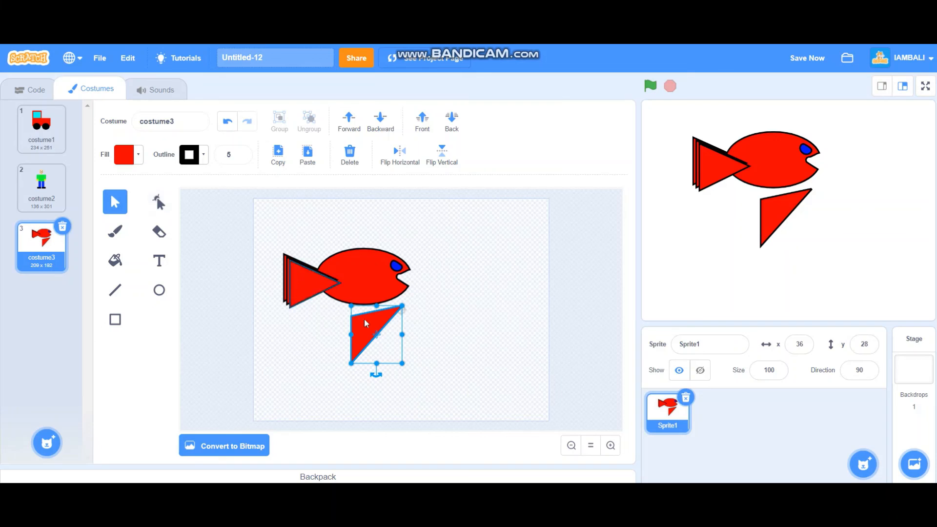
click(310, 279)
key(Delete)
click(303, 283)
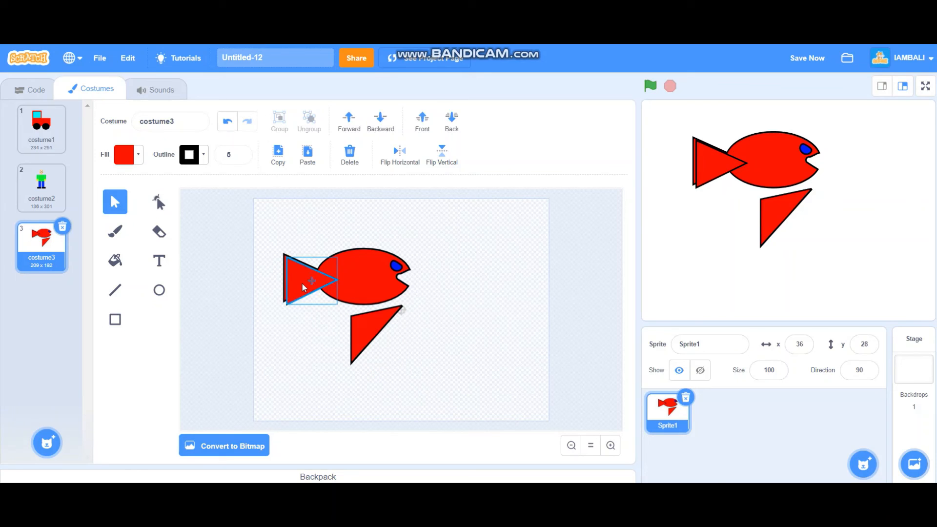
key(Delete)
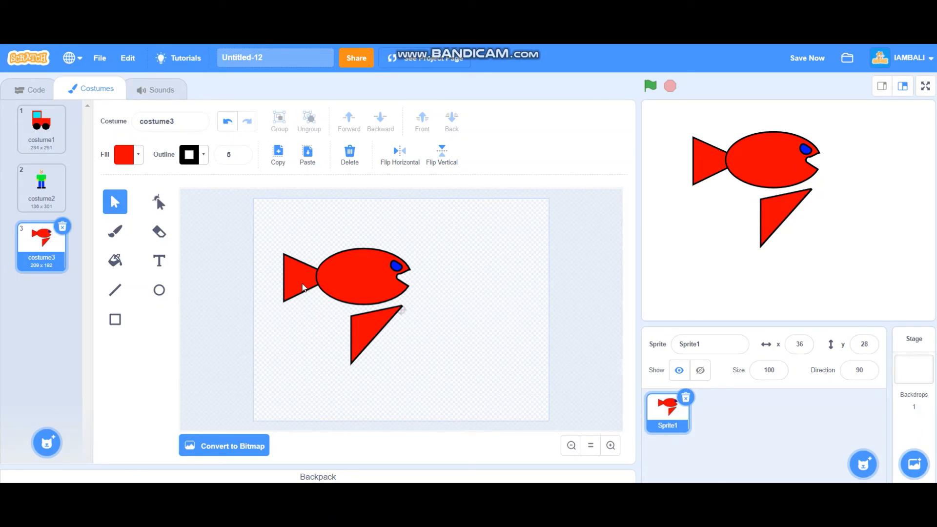
Step: Mirror the reshaped triangle below the fish horizontally, keeping its vertical orientation
click(366, 331)
click(443, 164)
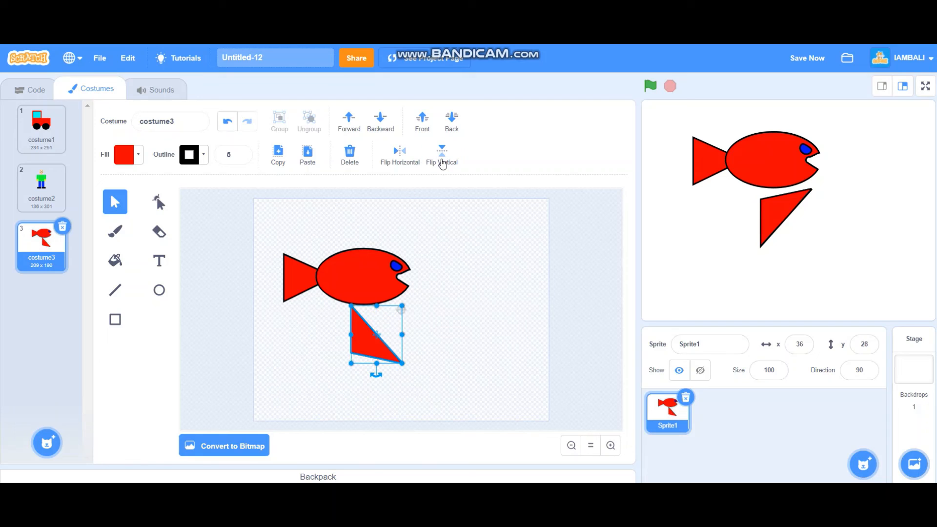
click(404, 153)
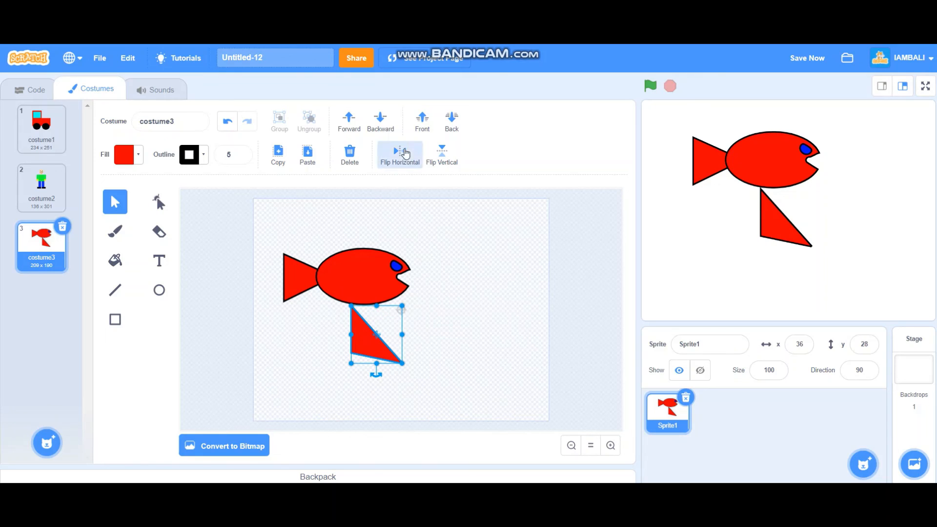
click(442, 154)
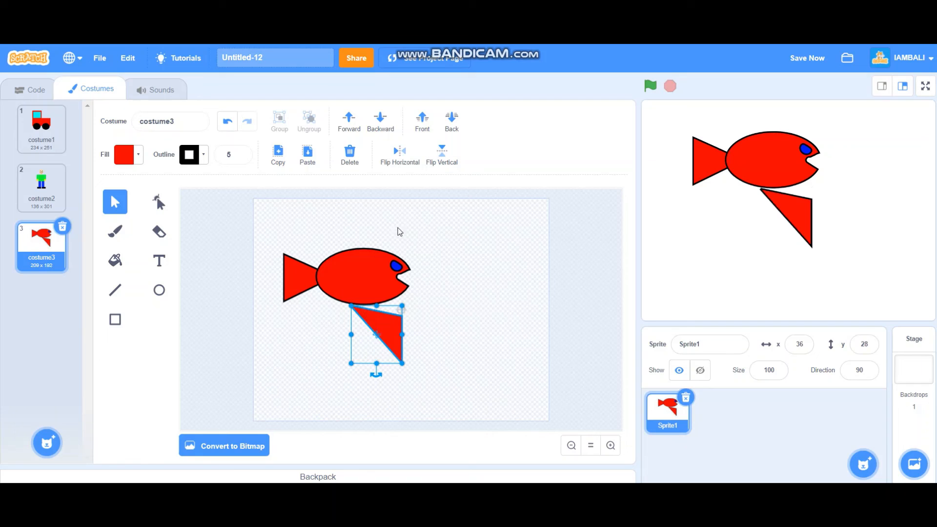
Step: Rotate the triangle about half a turn and place it behind the body's upper edge as the dorsal fin
drag(384, 323, 451, 304)
drag(446, 355, 357, 242)
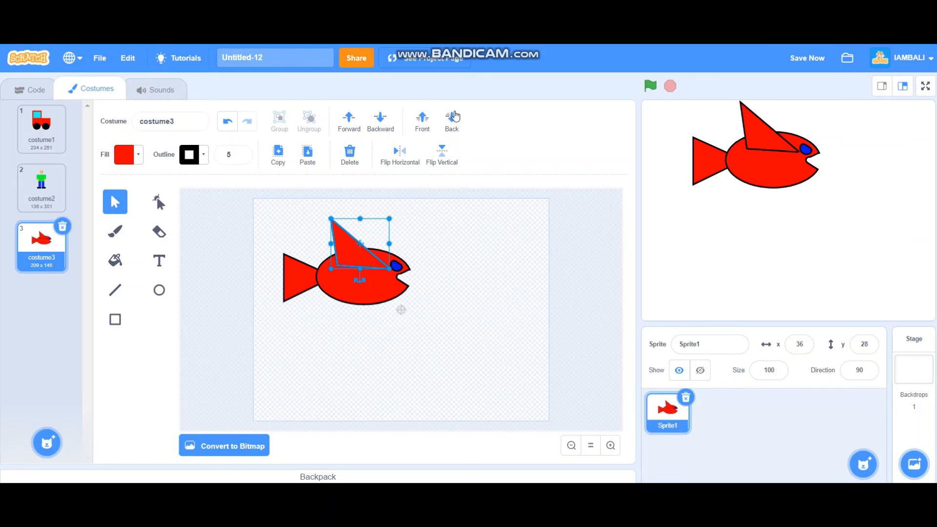
click(453, 117)
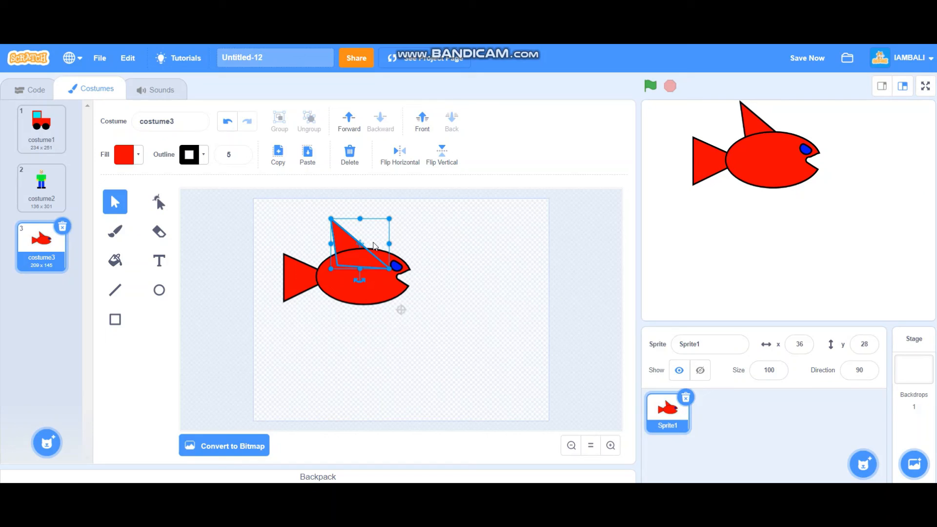
drag(348, 240, 350, 244)
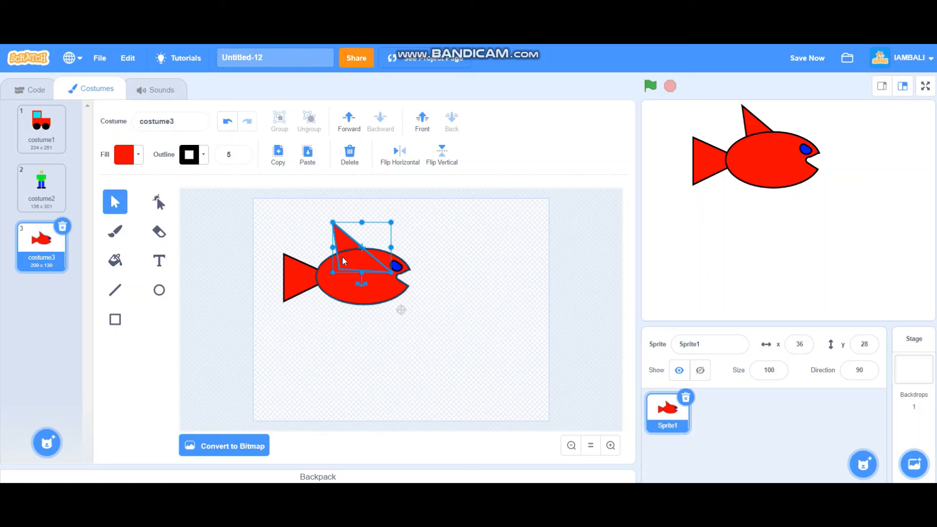
Step: Duplicate the dorsal fin, flip a copy vertically, and place it slightly smaller at the body's lower front edge
key(ctrl+c)
key(ctrl+v)
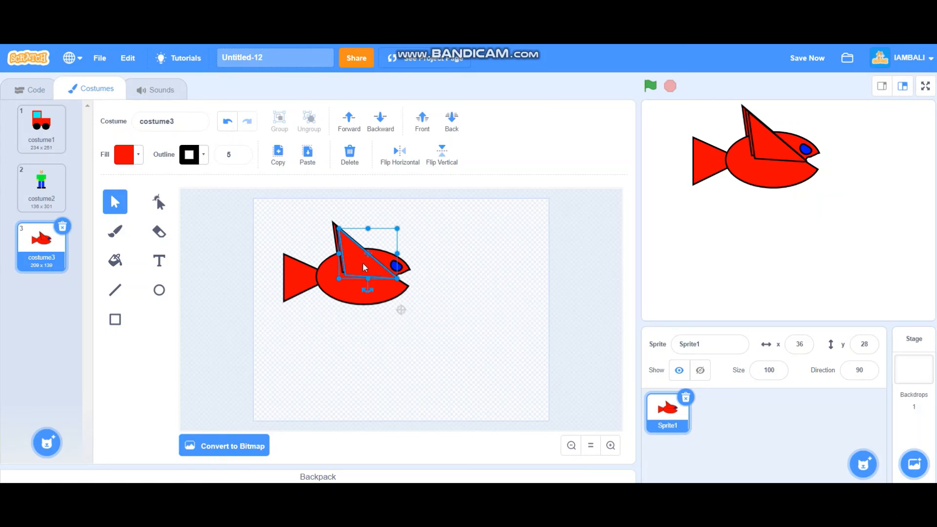
drag(362, 267, 388, 315)
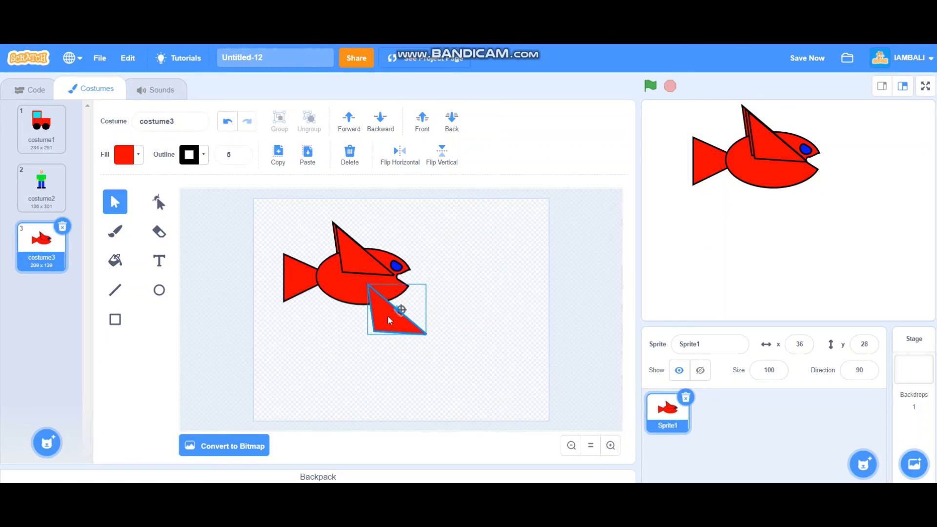
click(452, 156)
drag(424, 340, 376, 311)
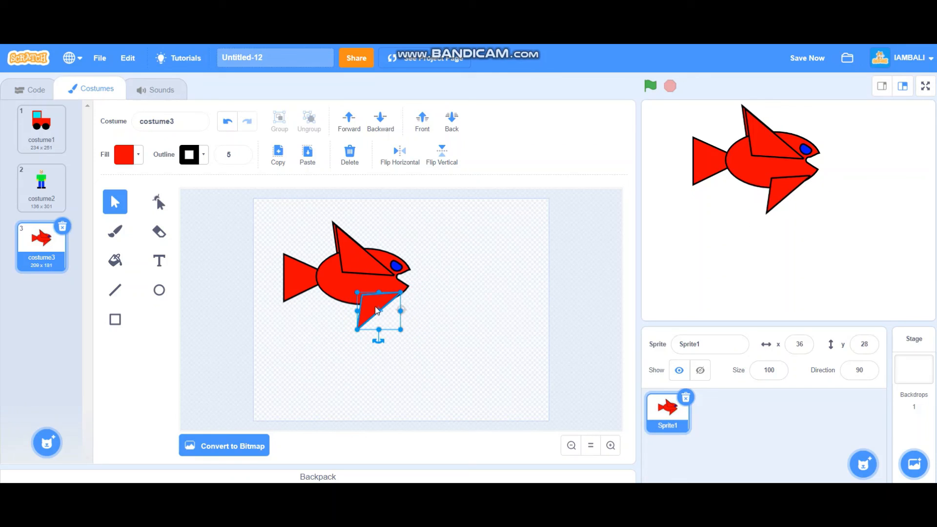
Step: Delete the surplus fin copy covering the upper body and send the lower fin behind the body
click(361, 260)
key(Delete)
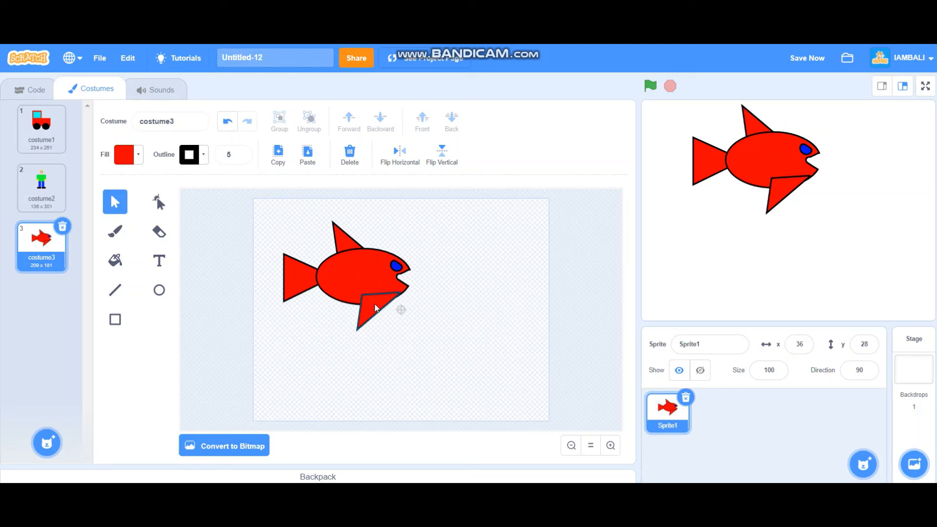
click(381, 317)
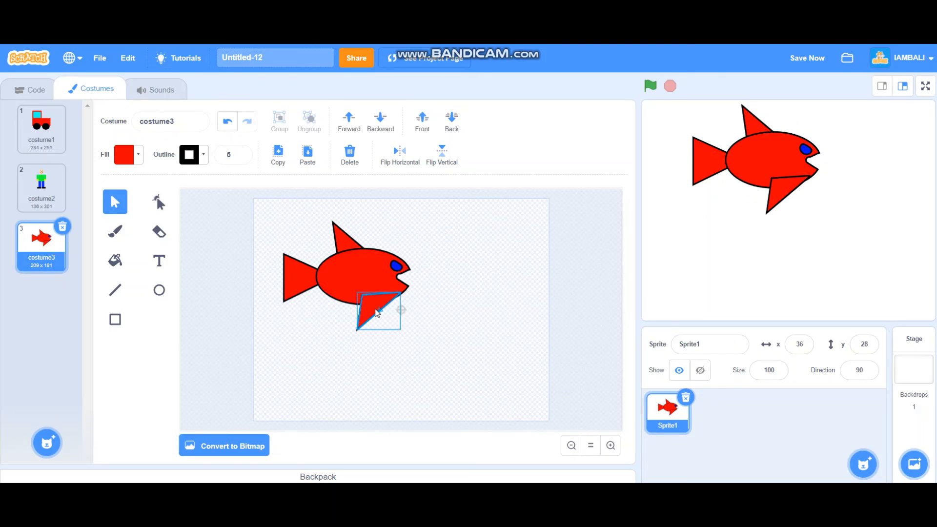
click(452, 125)
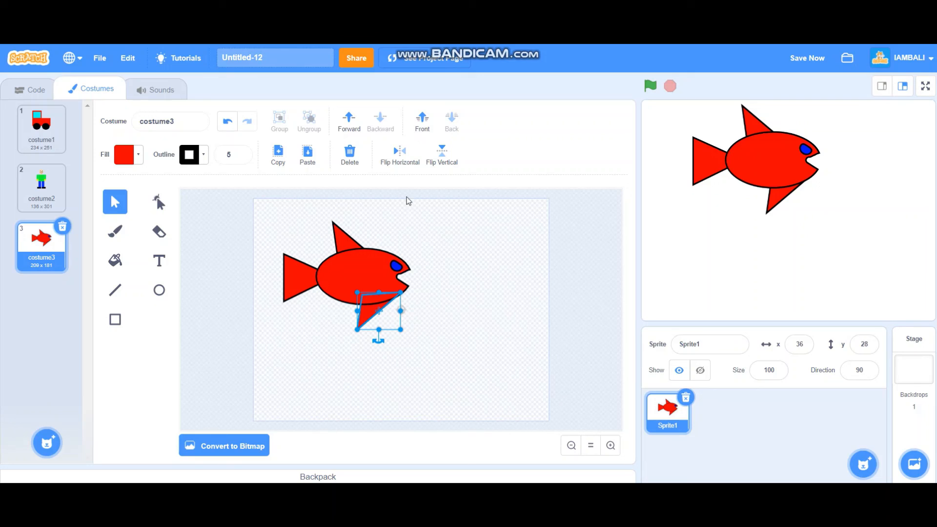
Step: Duplicate the lower fin and place the copy closer to the tail, behind the fish's body
key(ctrl+c)
key(ctrl+v)
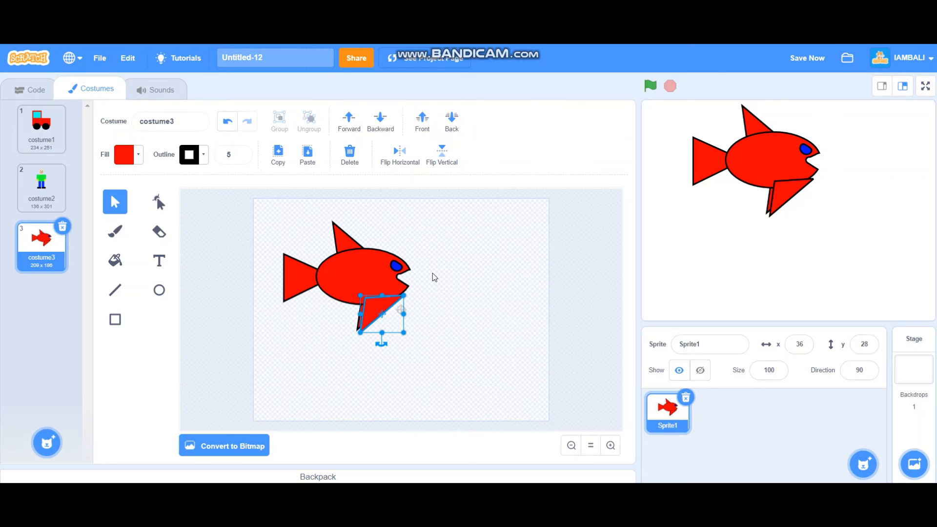
drag(380, 305, 353, 302)
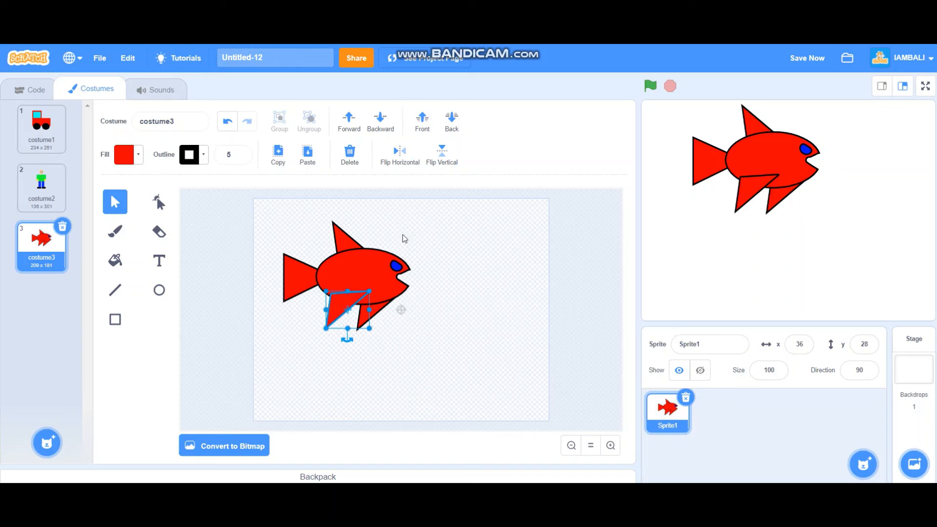
click(458, 131)
click(459, 265)
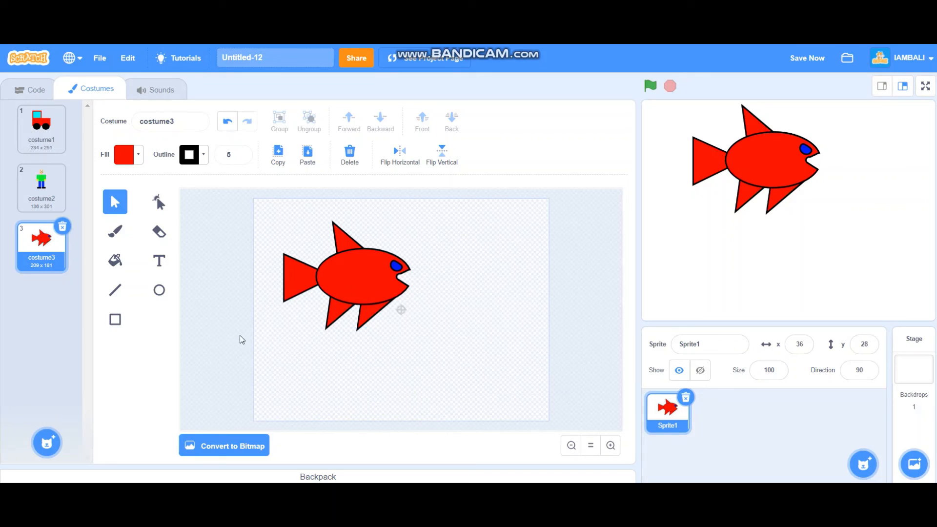
Step: Review the finished truck, person and fish costumes one after another
click(49, 131)
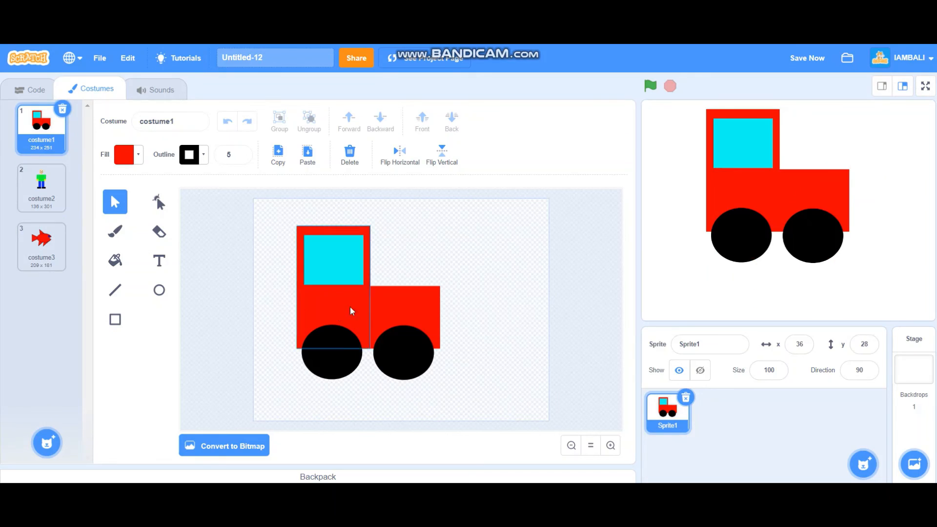
click(44, 188)
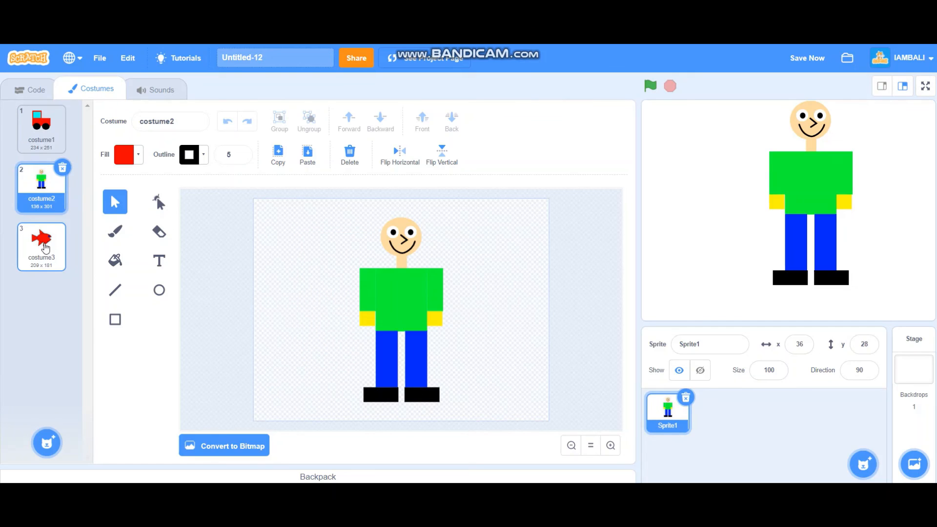
click(44, 244)
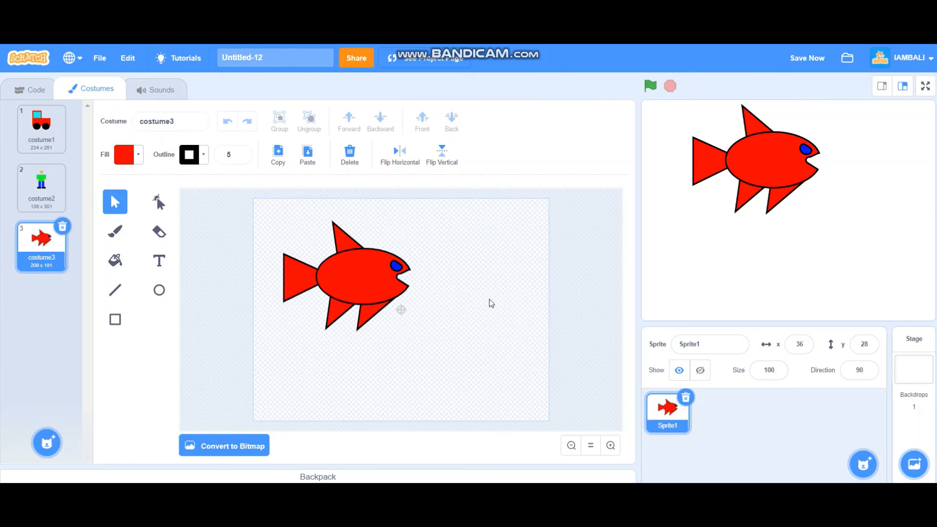